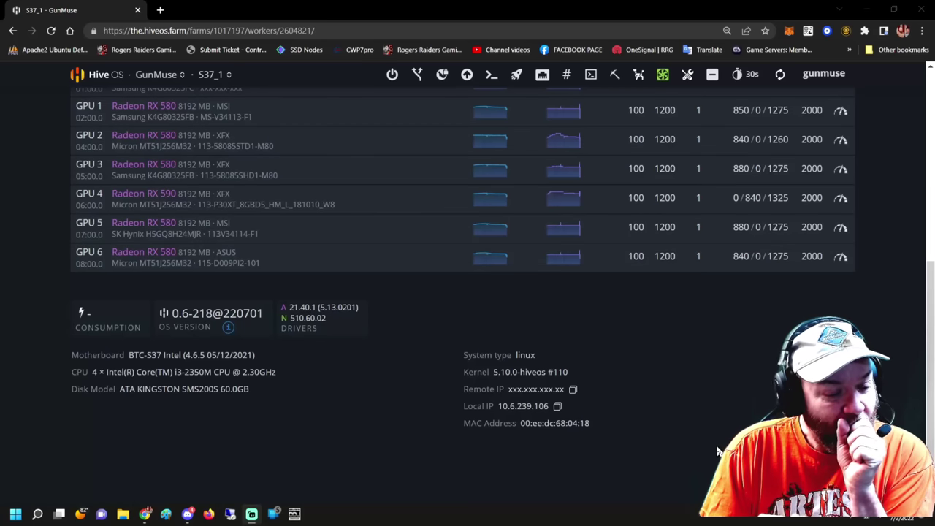
Start a Hive Shell session from S37_1's Remote Access menu and return to the page top.
scroll(622, 265, up, 2)
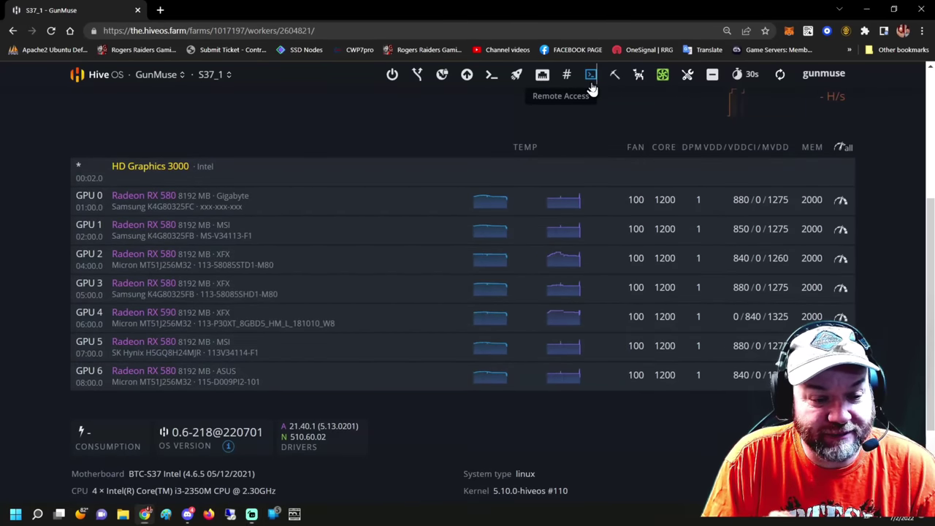
click(591, 76)
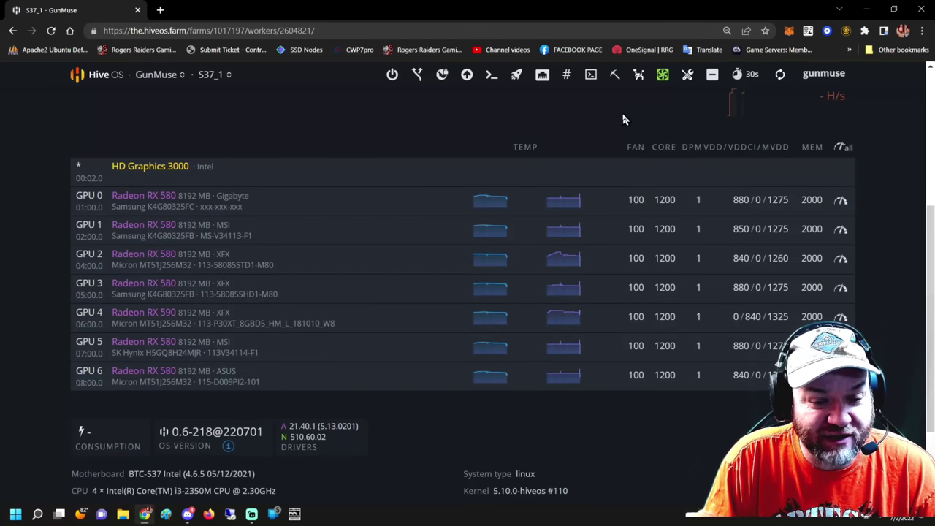
scroll(489, 190, up, 4)
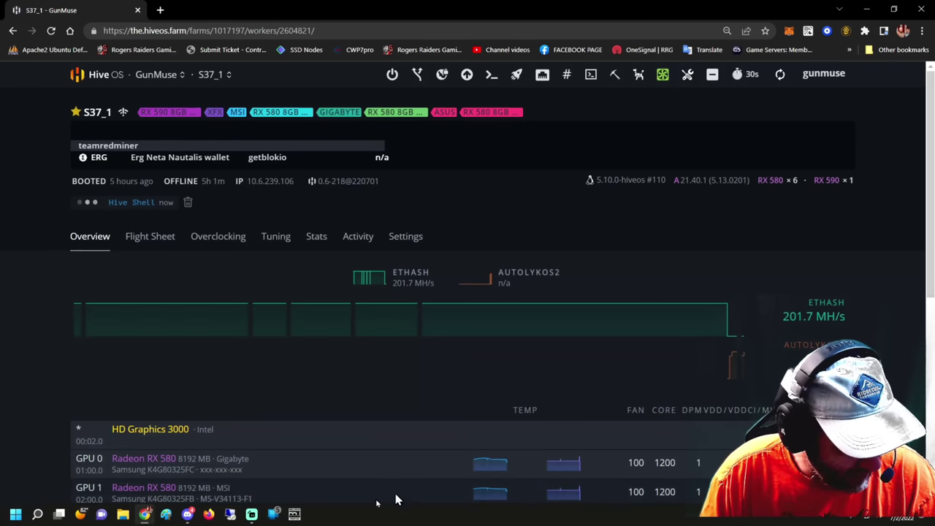
Switch to Discord's #idle-tools channel and select the host myip.opendns.com command text.
mouse_move(189, 515)
click(188, 516)
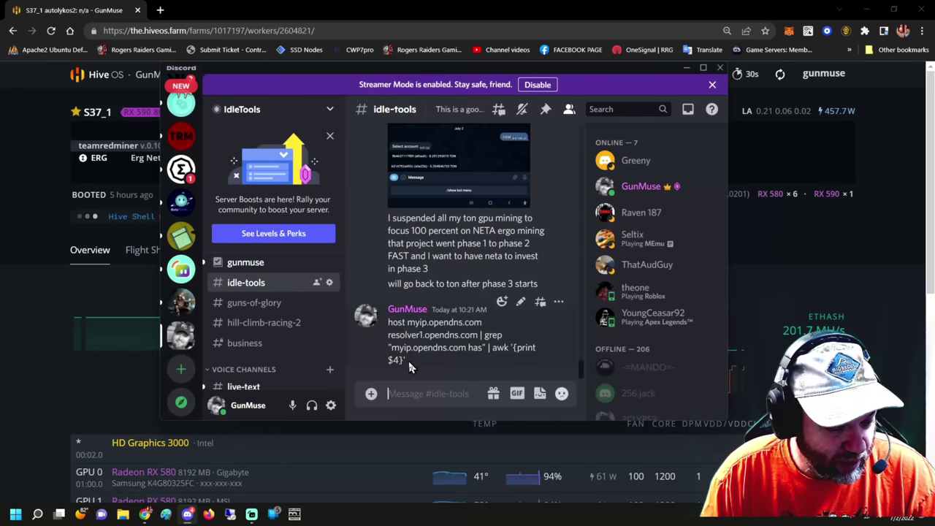
scroll(289, 360, down, 2)
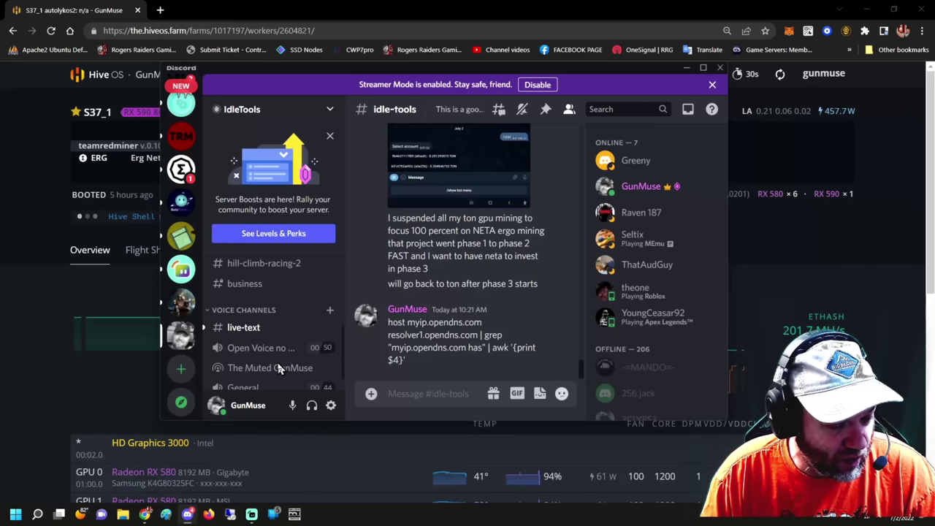
scroll(280, 368, up, 4)
scroll(278, 363, down, 4)
scroll(278, 363, up, 3)
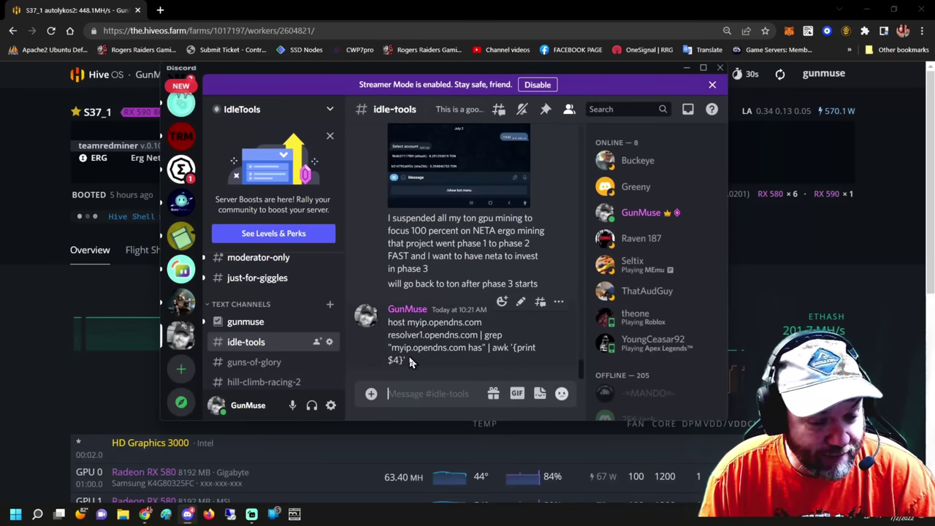
drag(407, 361, 385, 325)
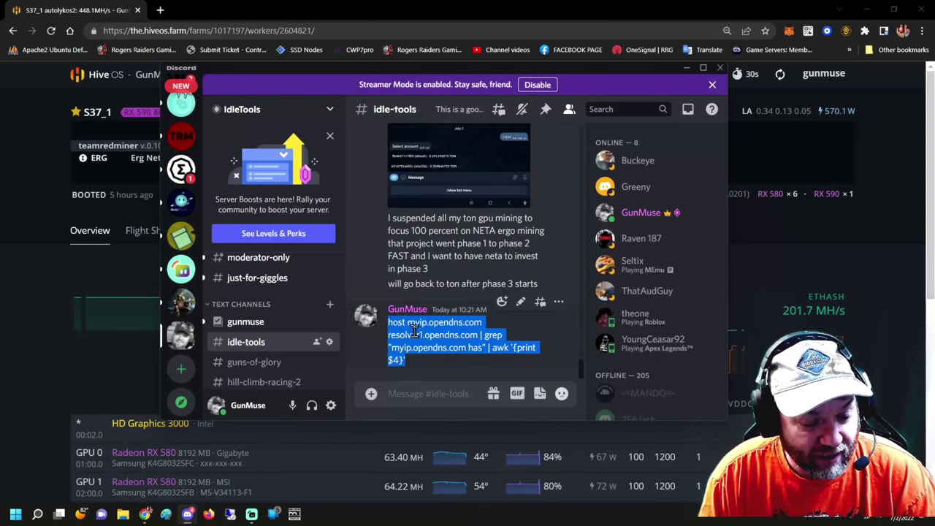
Copy the host myip.opendns.com command and return to S37_1 mining ERG at 448.4 MH.
right_click(413, 333)
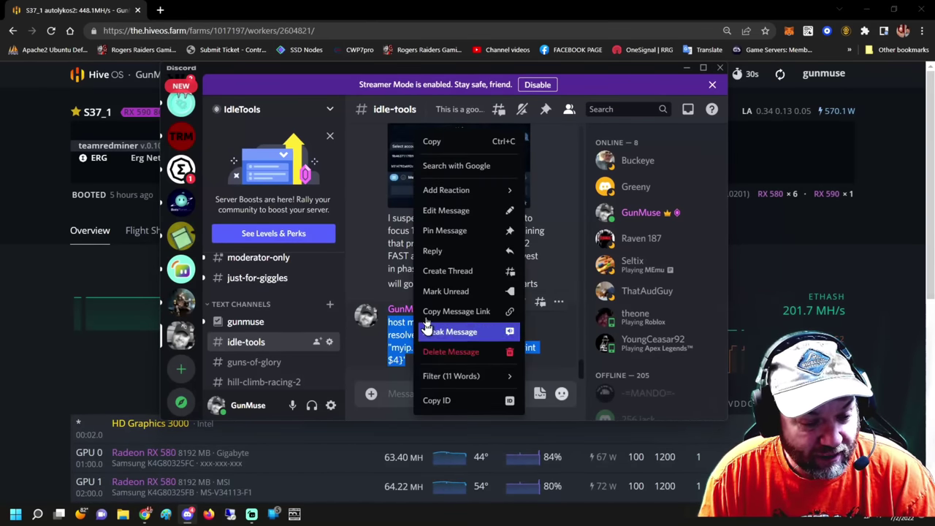
click(435, 145)
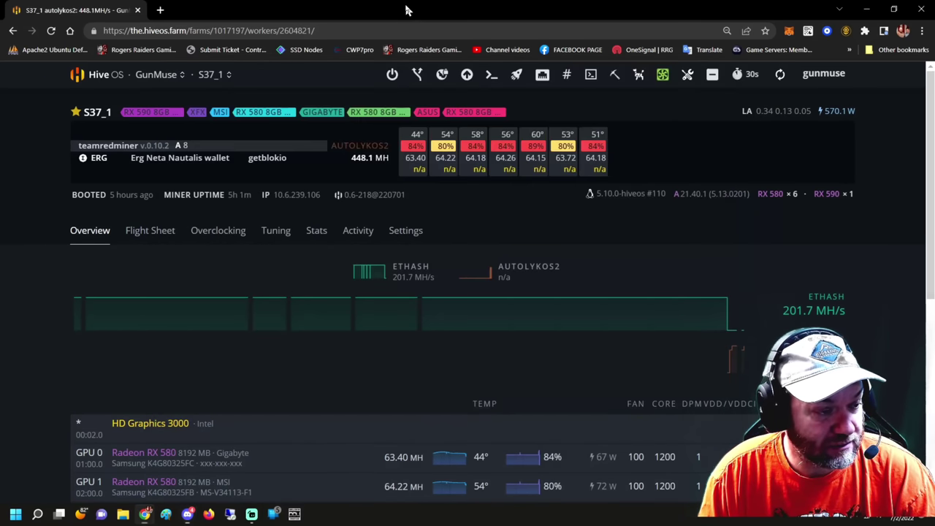
click(410, 9)
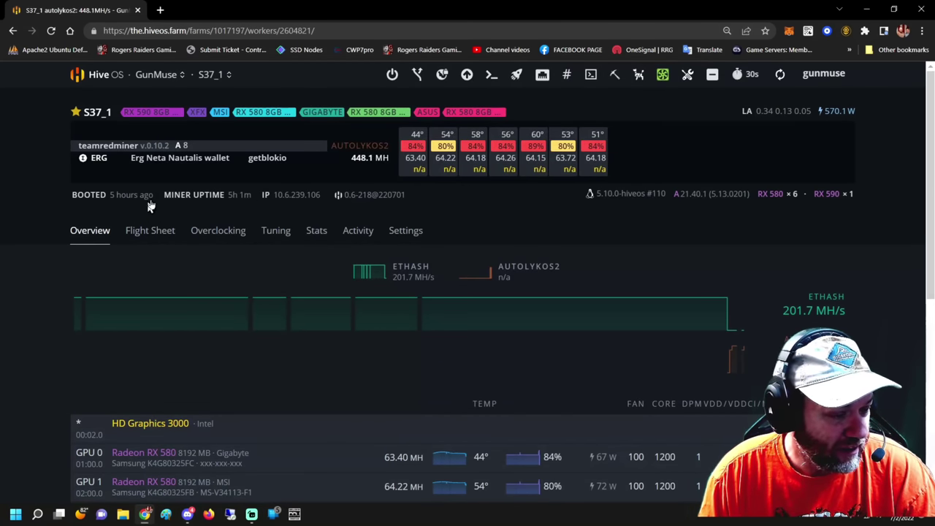
scroll(198, 215, down, 5)
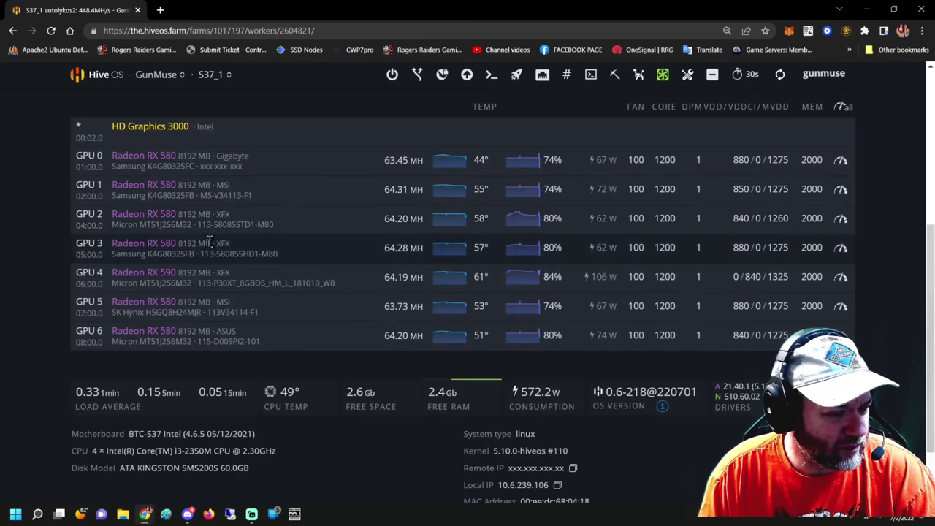
scroll(208, 244, up, 5)
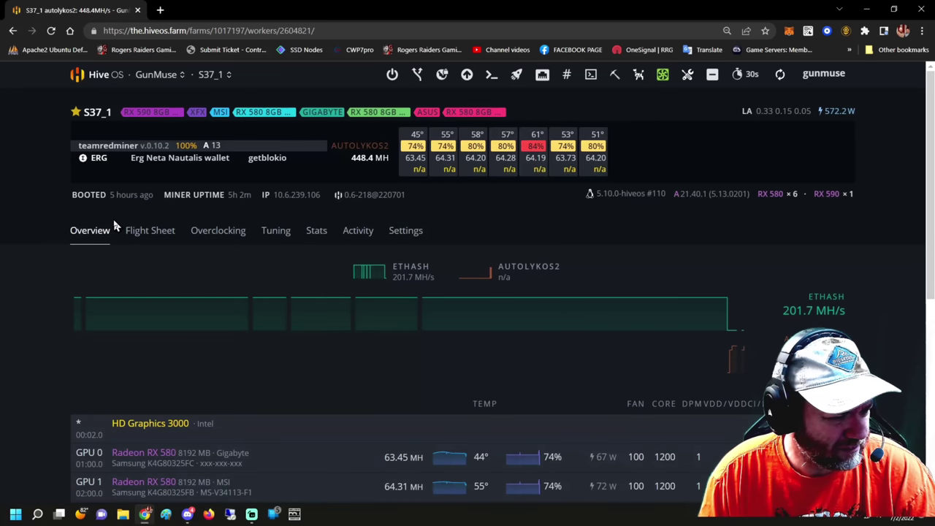
scroll(115, 230, down, 5)
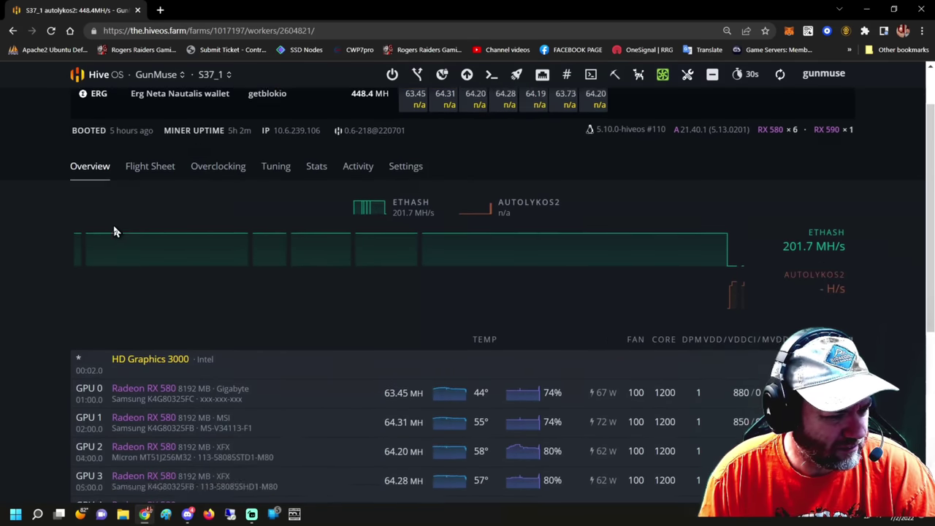
scroll(124, 234, up, 5)
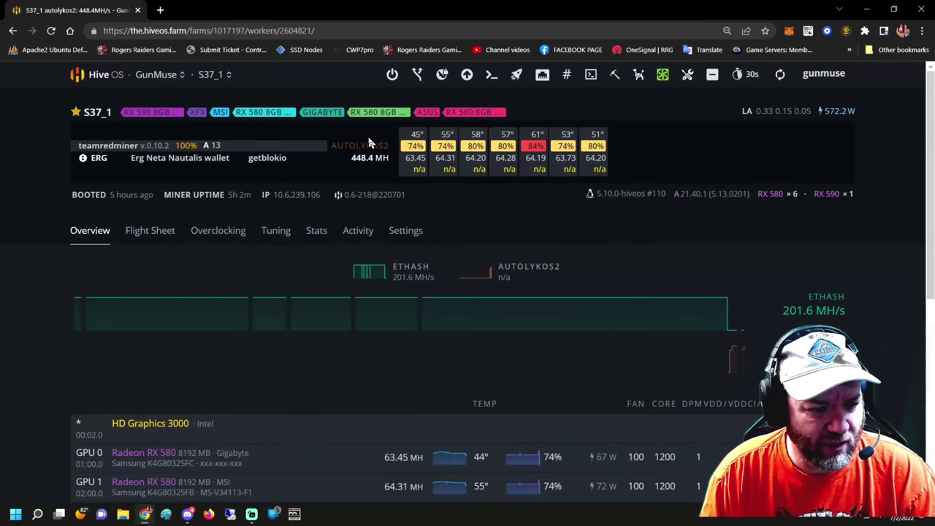
Choose Hive Shell Start from the S37_1 Remote Access menu.
click(591, 76)
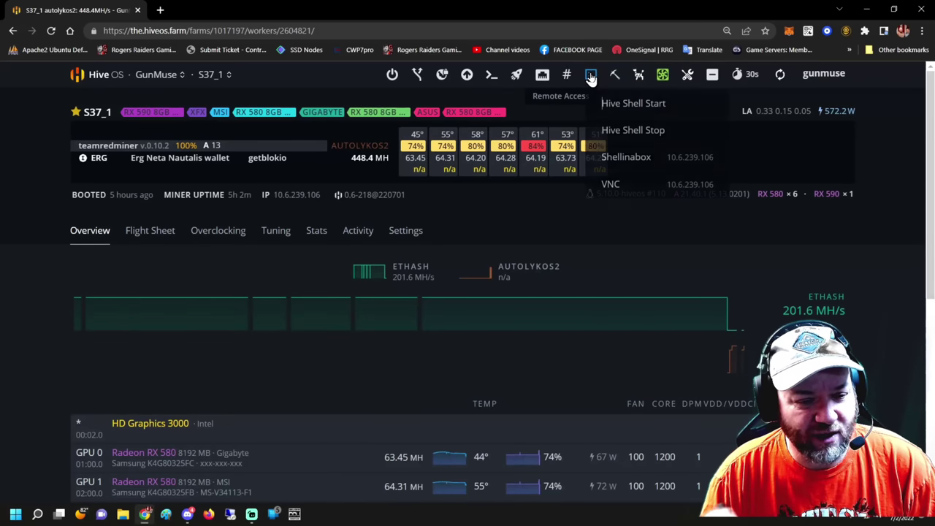
click(625, 100)
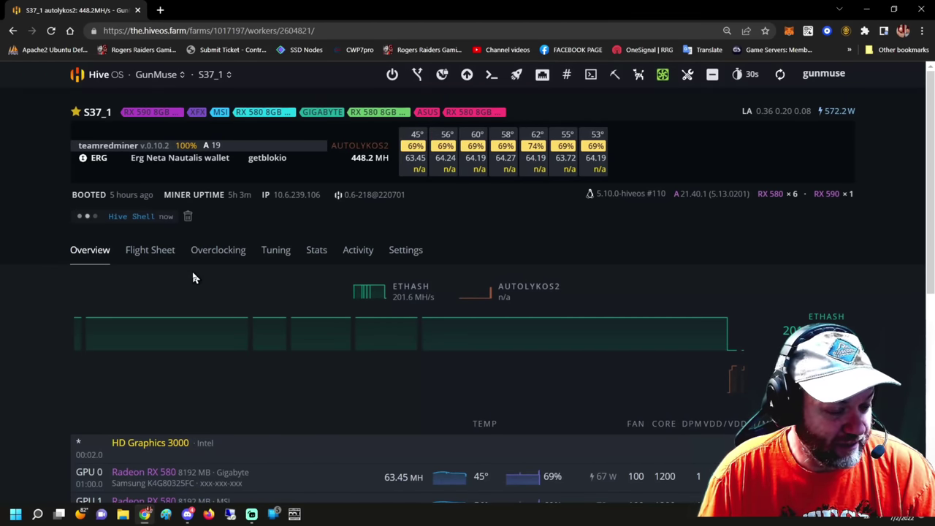
Review S37_1's hashrates, now ERG at 377.4 MH with GPUs near 53–54 MH.
scroll(336, 334, down, 3)
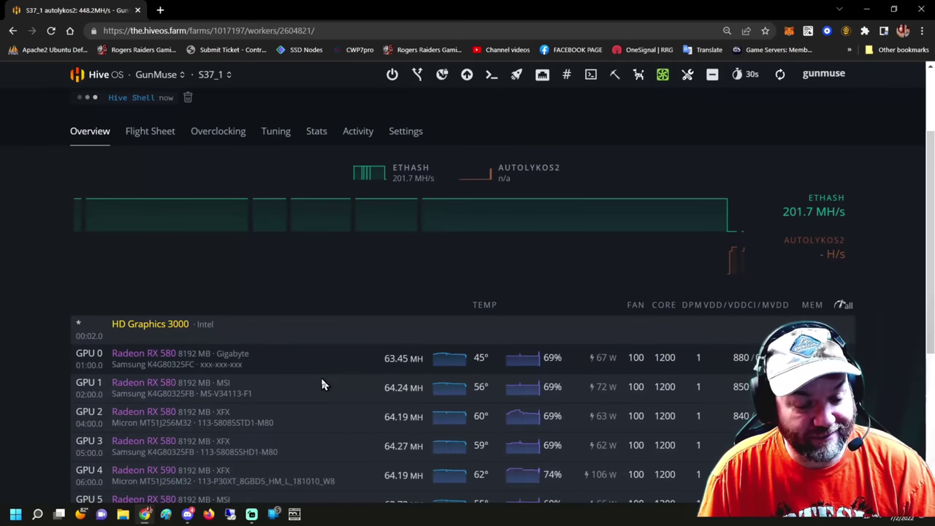
scroll(309, 386, down, 3)
scroll(307, 390, up, 5)
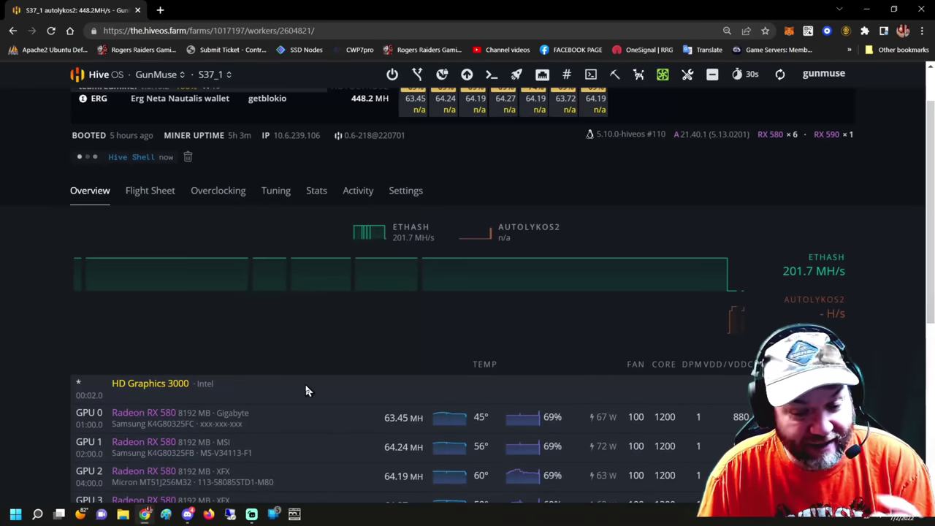
scroll(307, 390, up, 2)
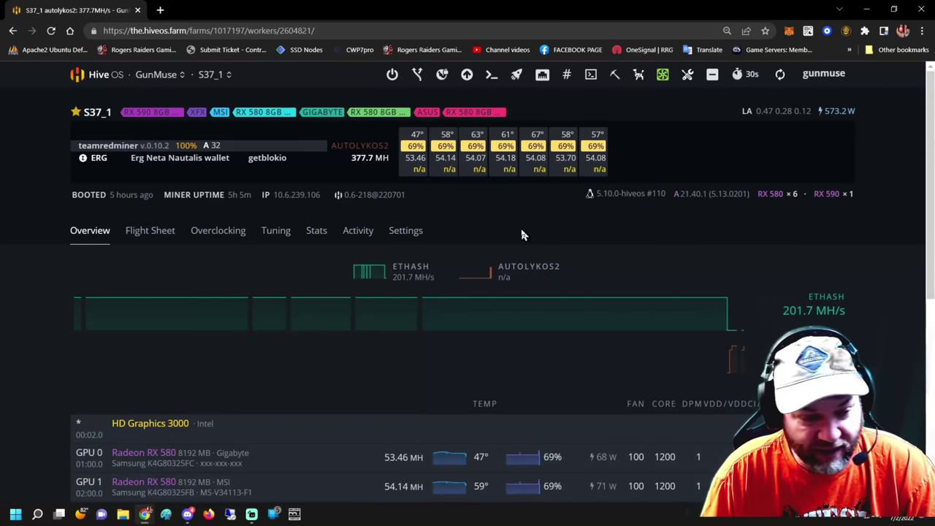
mouse_move(128, 207)
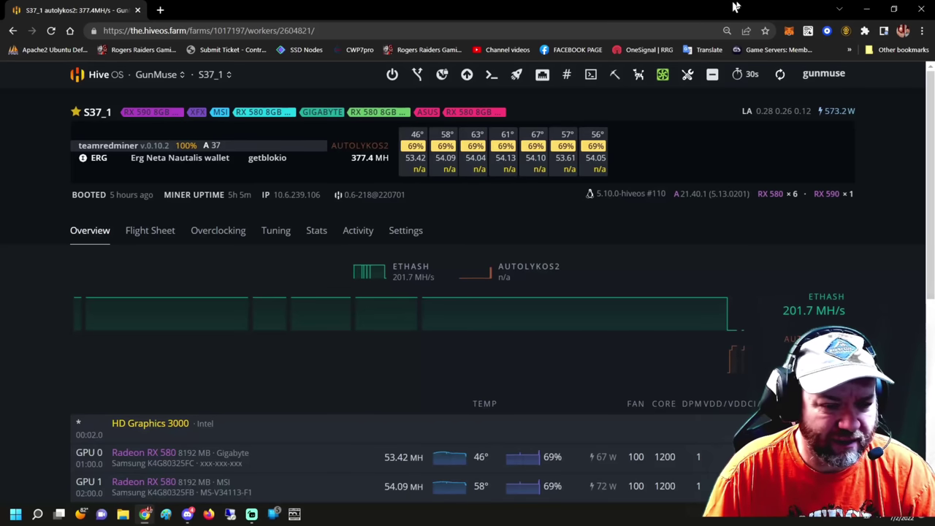
click(213, 76)
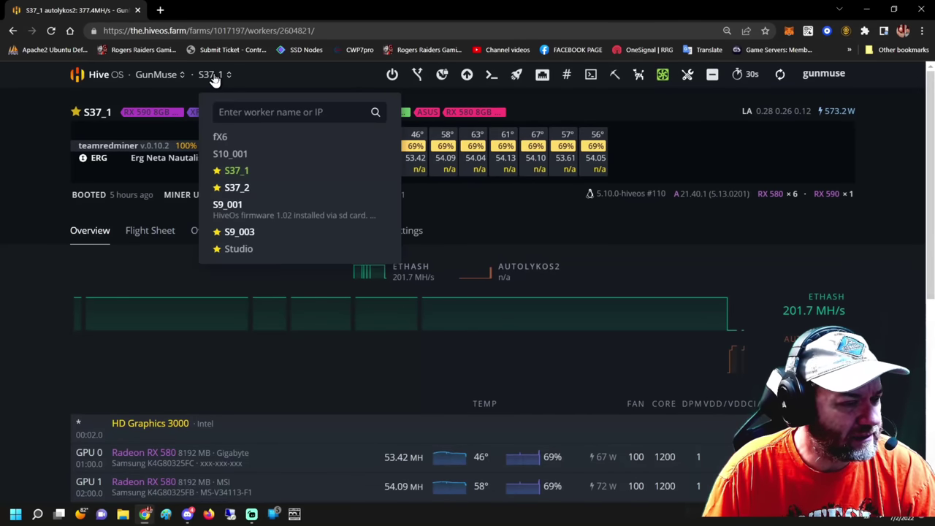
click(236, 188)
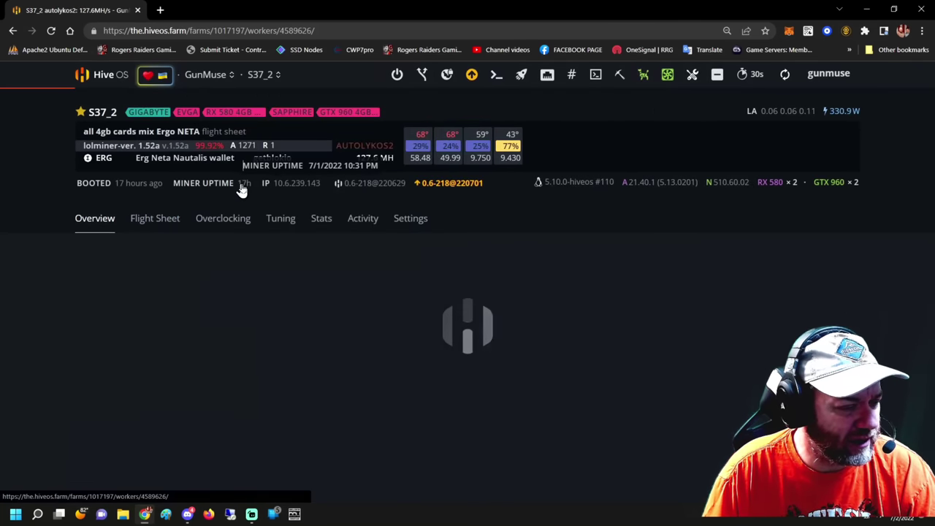
click(590, 76)
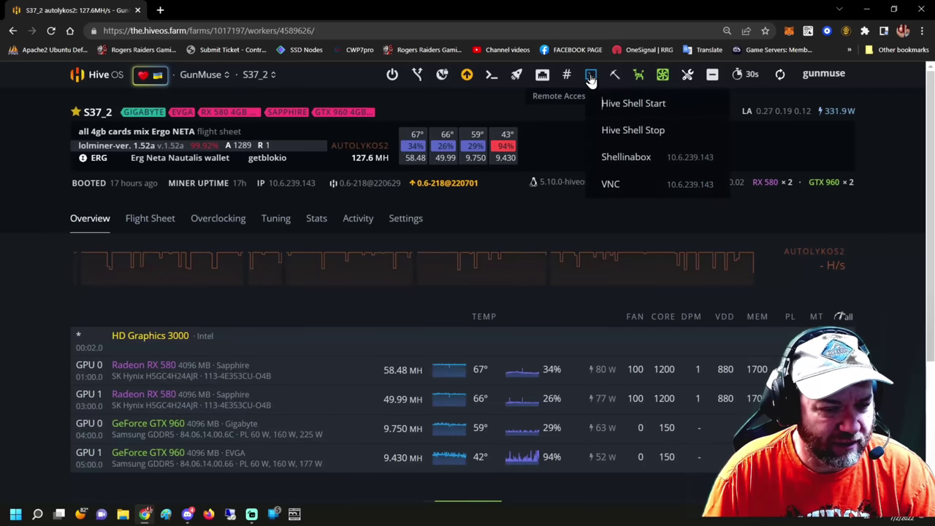
click(620, 115)
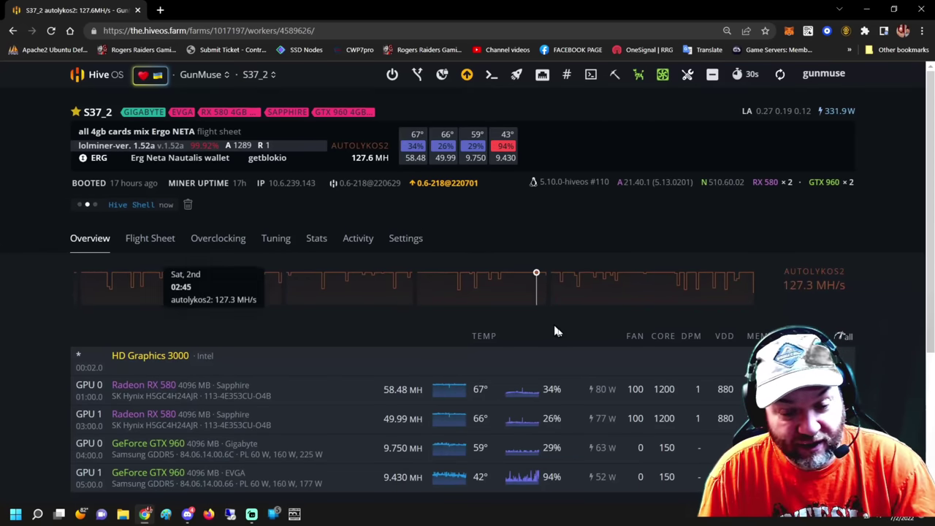
scroll(577, 344, down, 3)
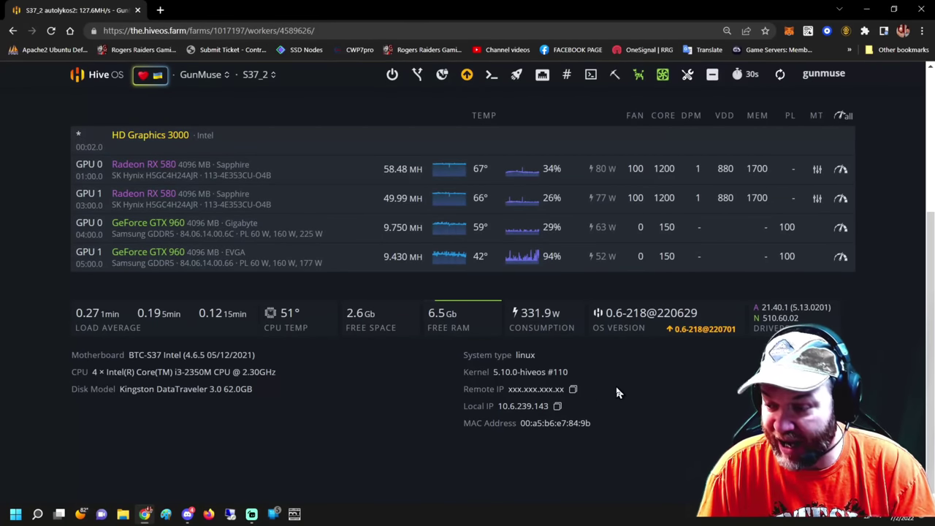
scroll(614, 391, up, 3)
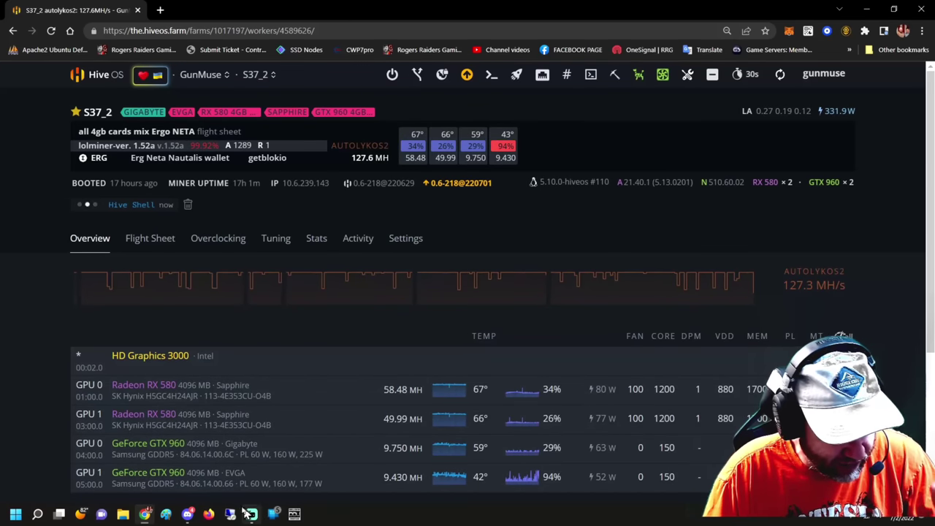
mouse_move(187, 516)
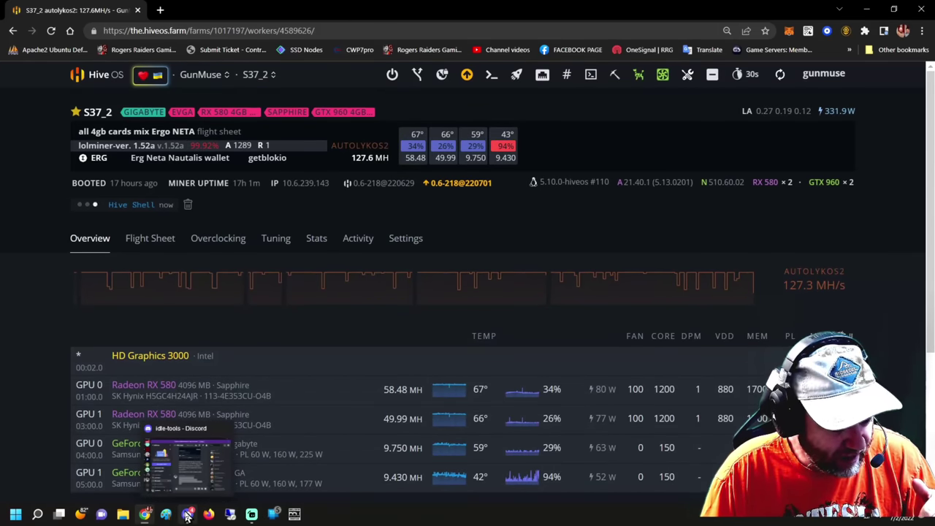
click(187, 516)
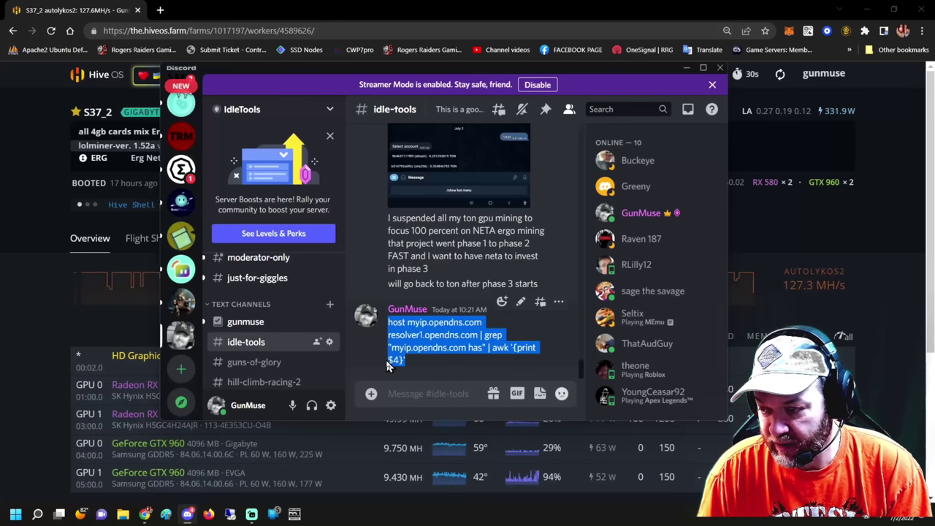
click(436, 366)
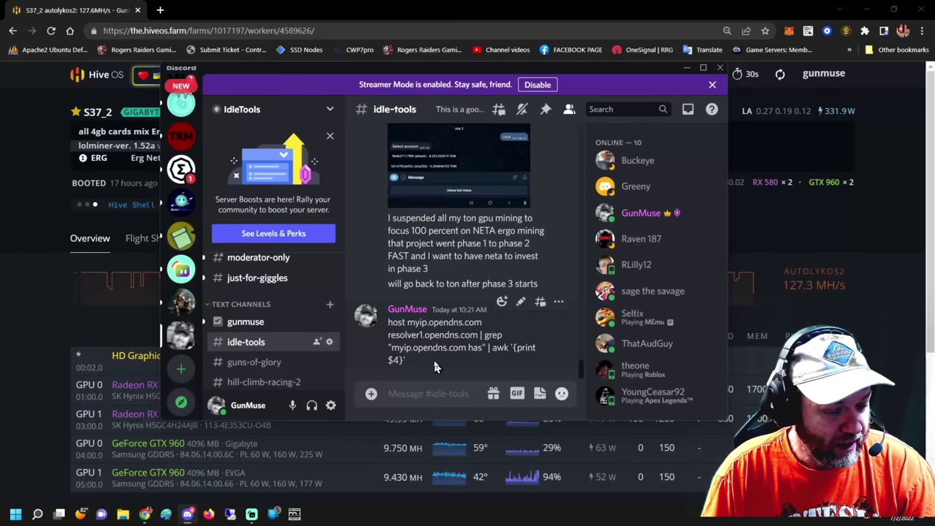
click(79, 251)
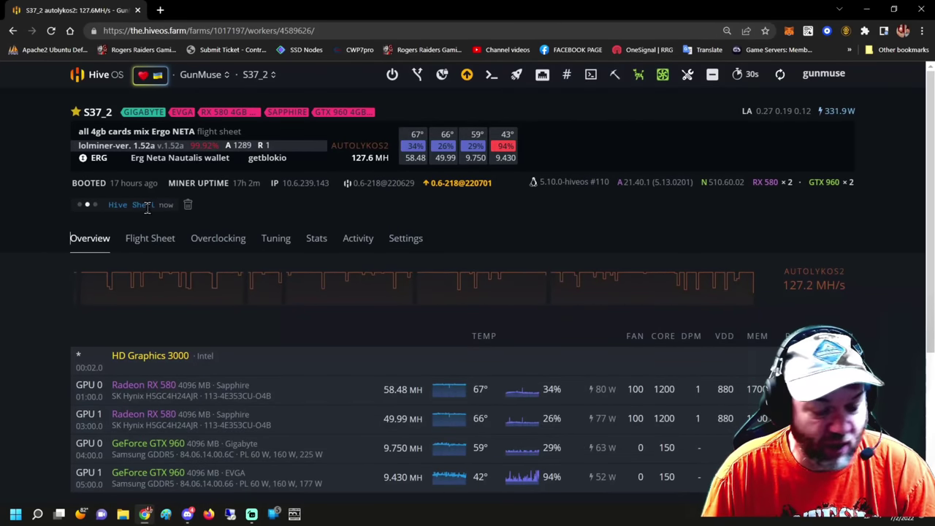
scroll(472, 270, down, 3)
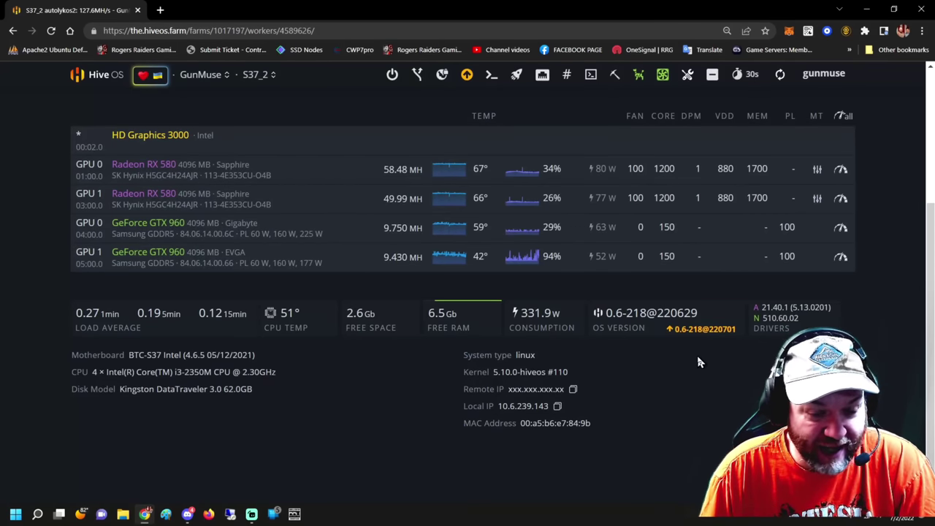
scroll(698, 361, up, 1)
scroll(698, 362, up, 1)
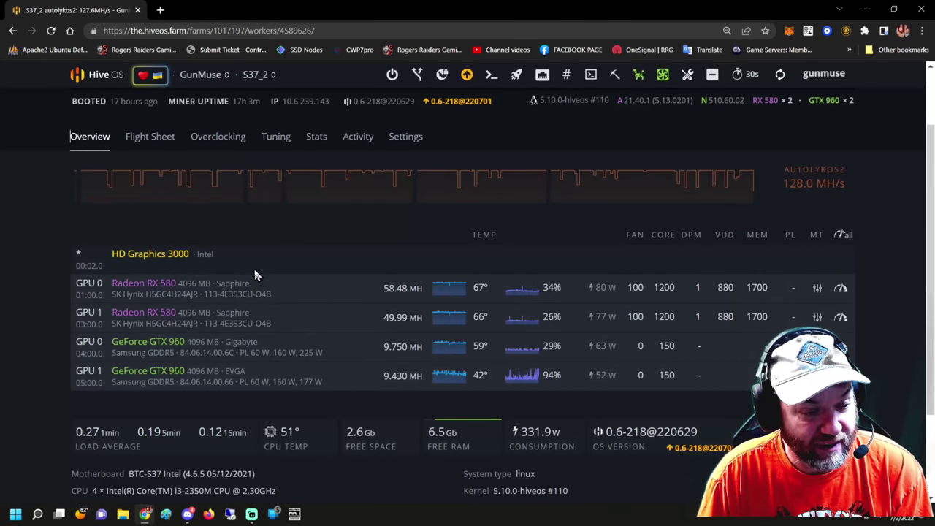
scroll(263, 183, up, 2)
Switch from S37_2 to the S37_1 worker, review its seven GPUs, and reload the page.
click(254, 76)
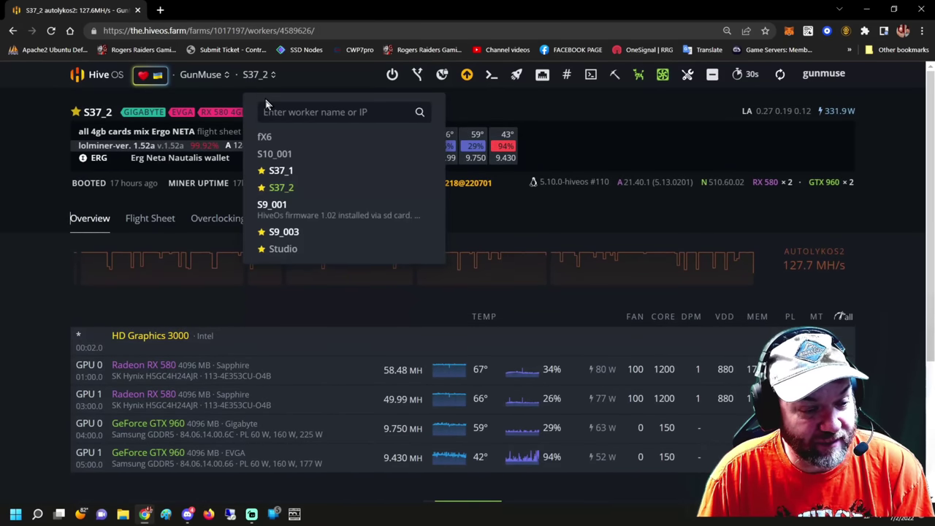
click(282, 172)
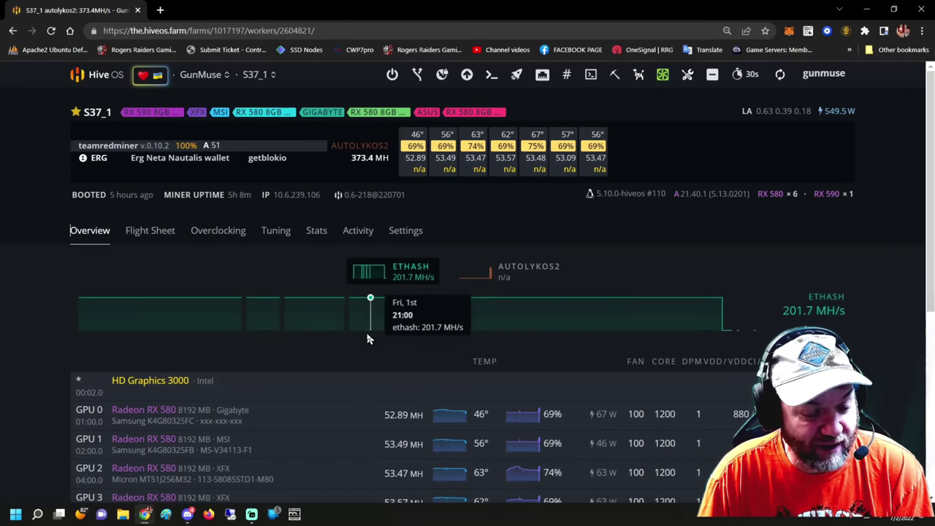
scroll(334, 373, down, 3)
scroll(334, 372, down, 3)
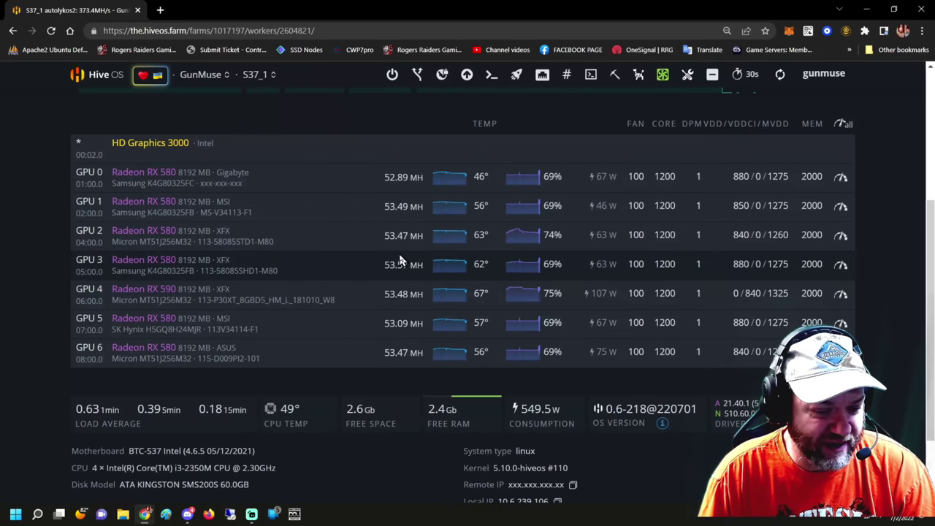
scroll(377, 252, up, 3)
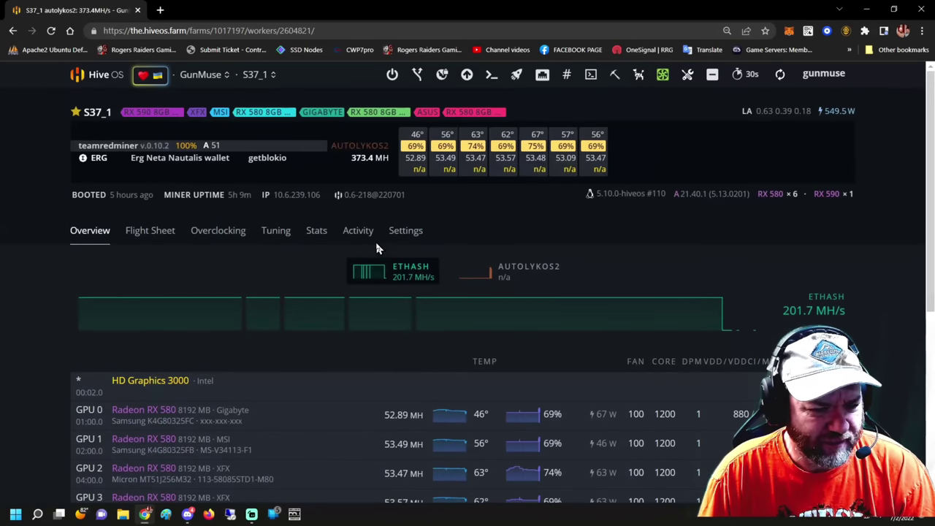
scroll(378, 252, down, 3)
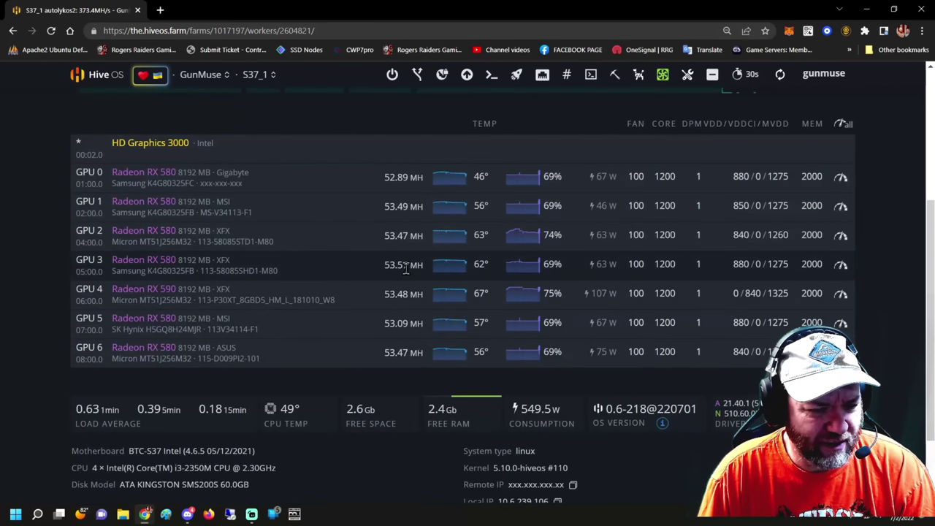
scroll(406, 268, up, 3)
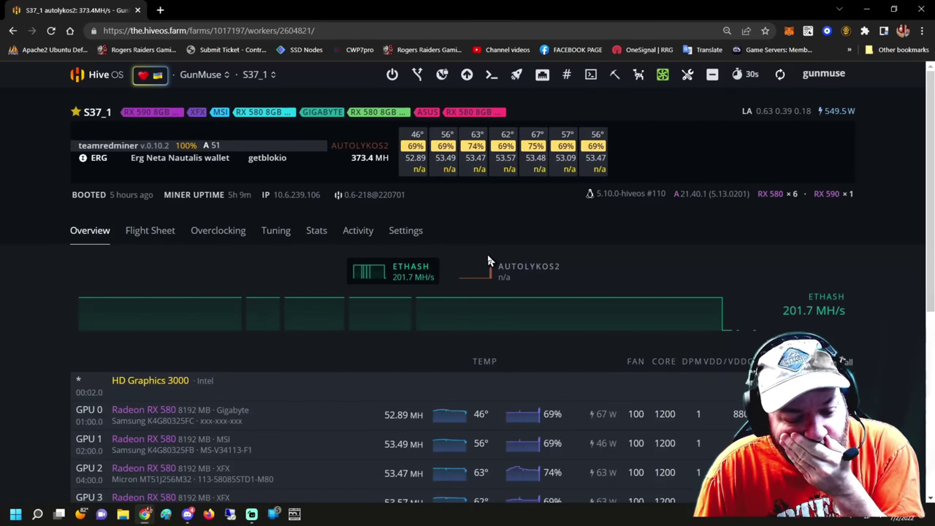
scroll(434, 392, down, 4)
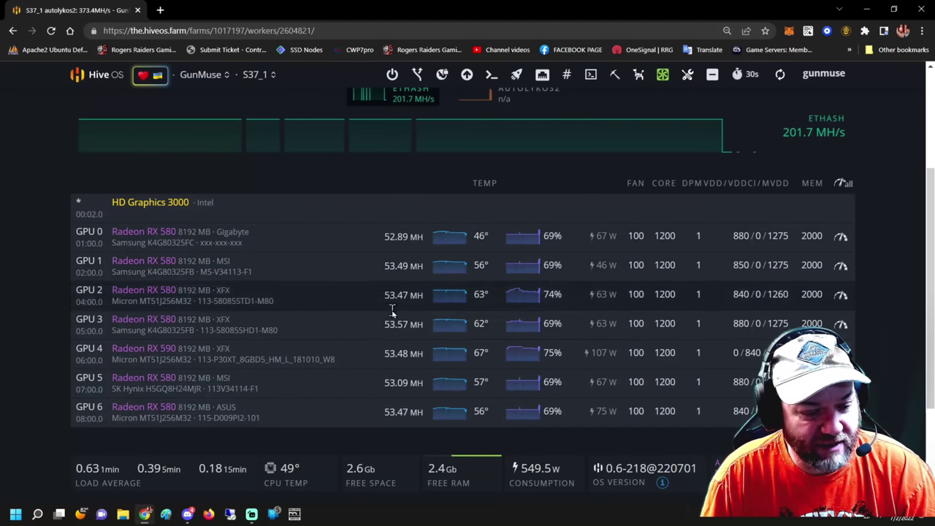
click(51, 30)
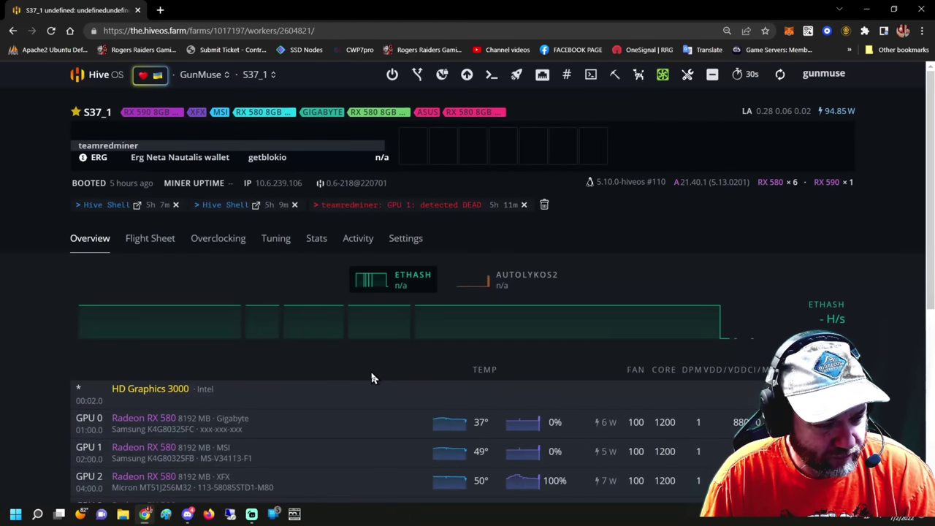
Check the refreshed S37_1 page and open the earlier Hive Shell session's details.
scroll(371, 378, down, 3)
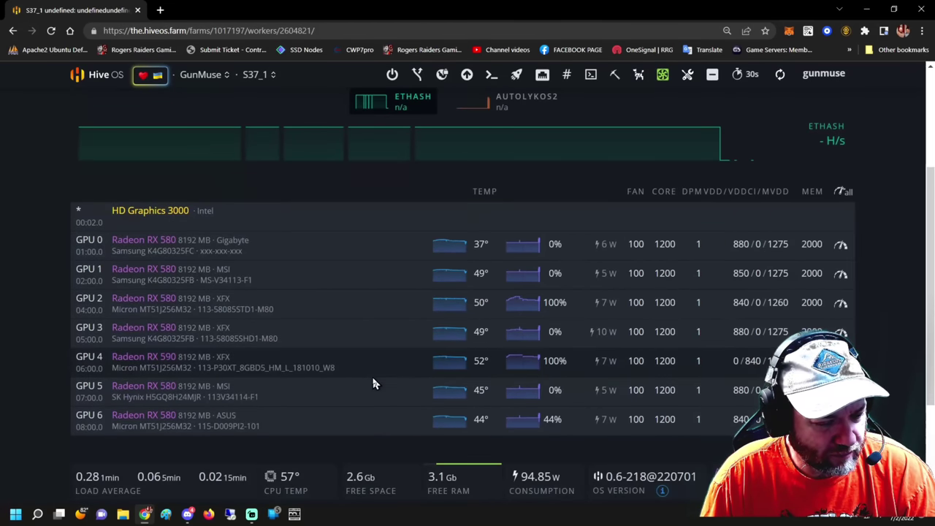
scroll(373, 384, up, 3)
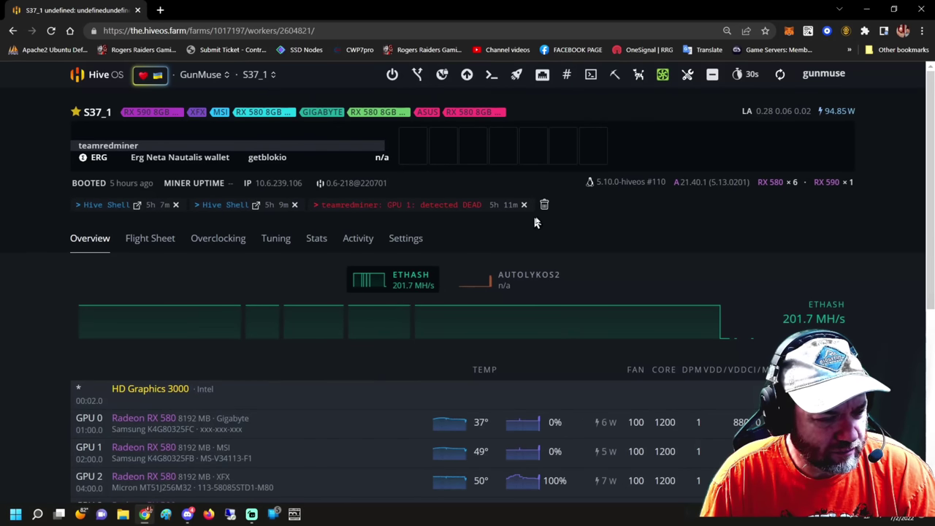
click(104, 207)
Open the expired shell's Web-link, close that Shell In A Box tab, and dismiss the hssh start dialog.
click(326, 196)
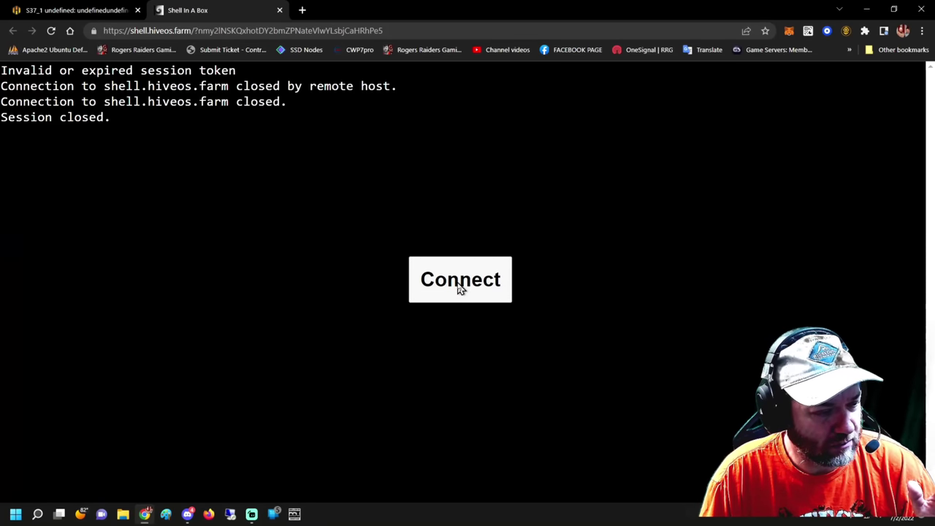
click(79, 16)
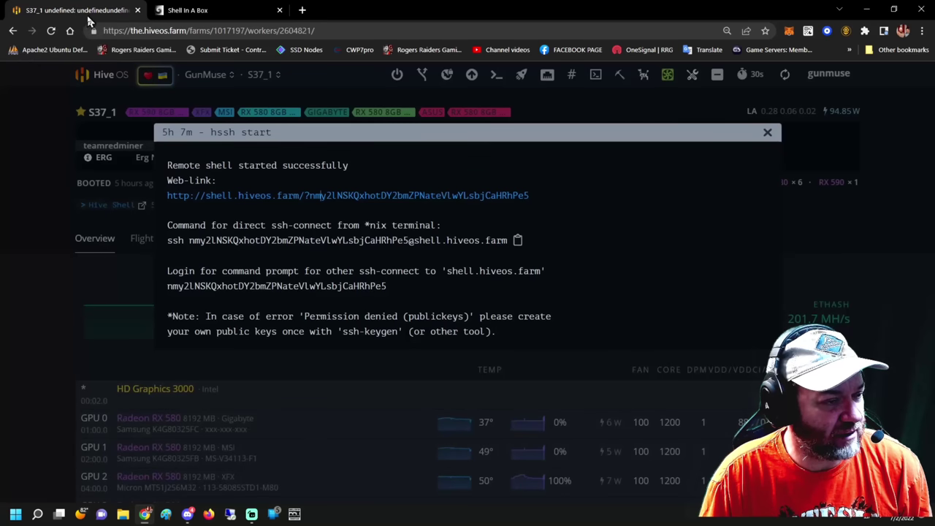
click(194, 12)
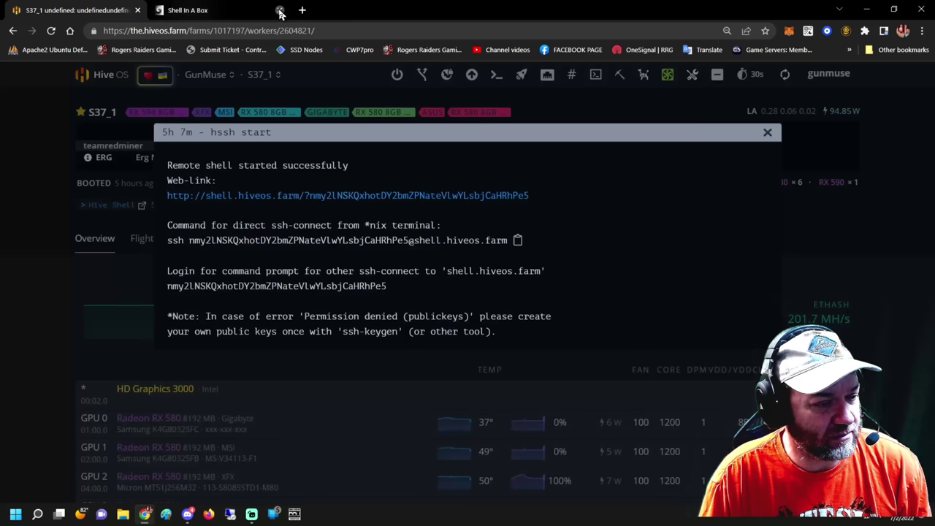
click(279, 10)
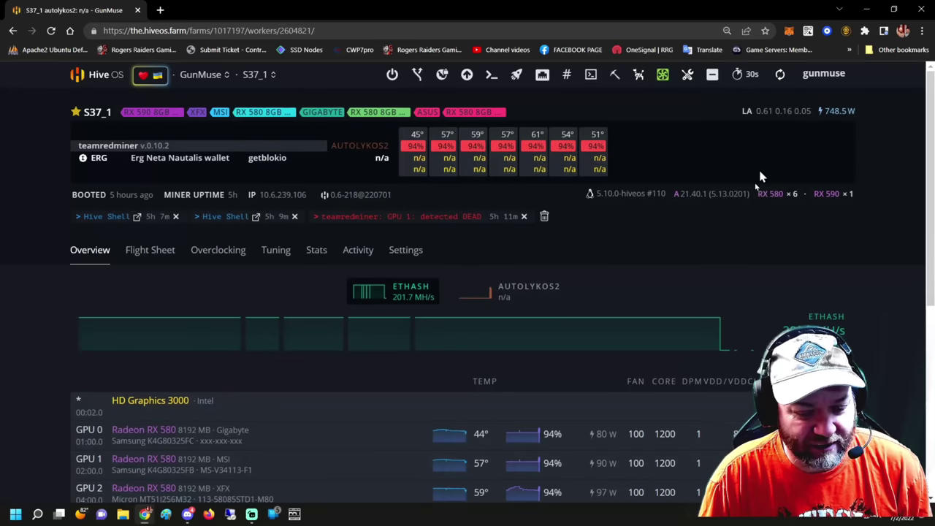
click(767, 132)
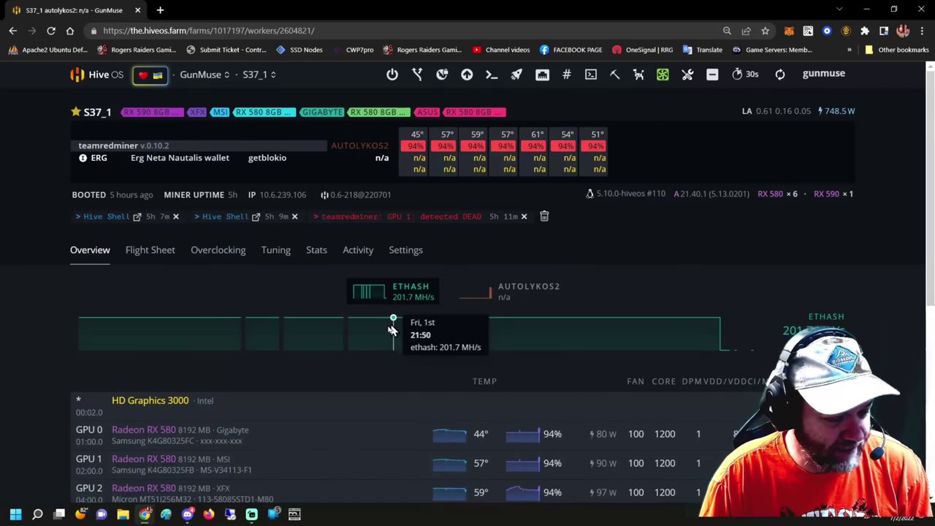
scroll(324, 361, down, 2)
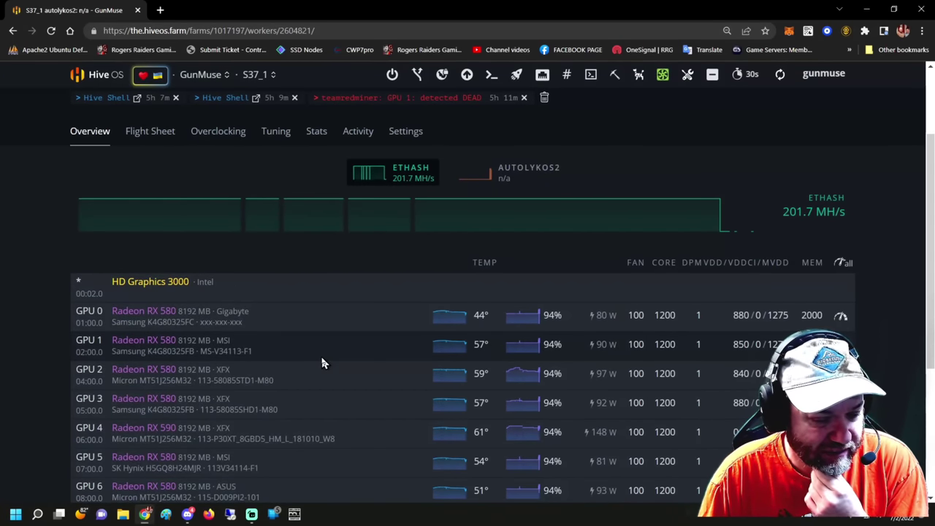
Reselect S37_1 and reload, showing 314.6 MH at 572.2 W.
scroll(328, 358, up, 2)
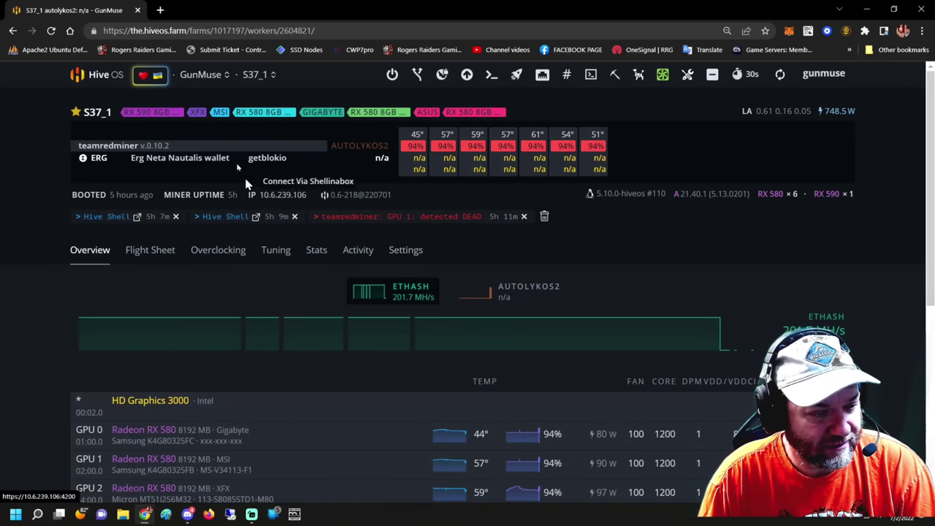
click(256, 76)
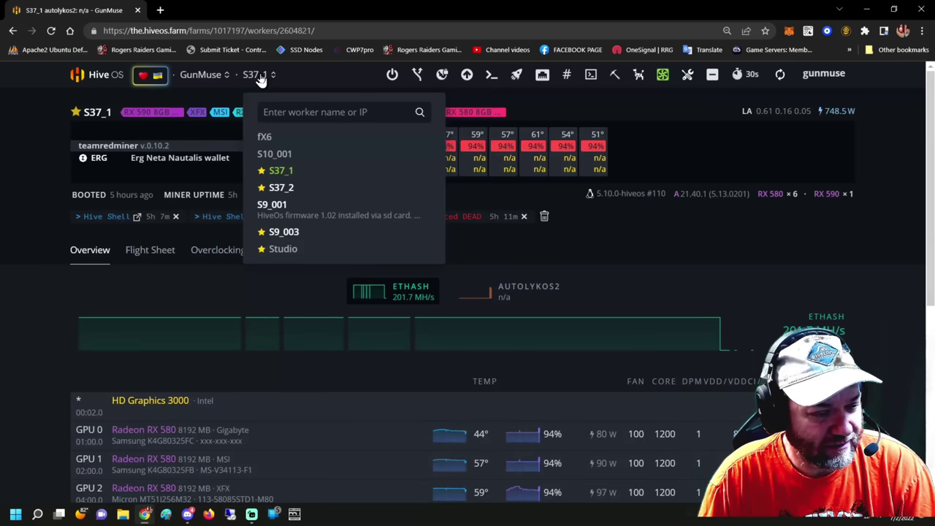
click(252, 75)
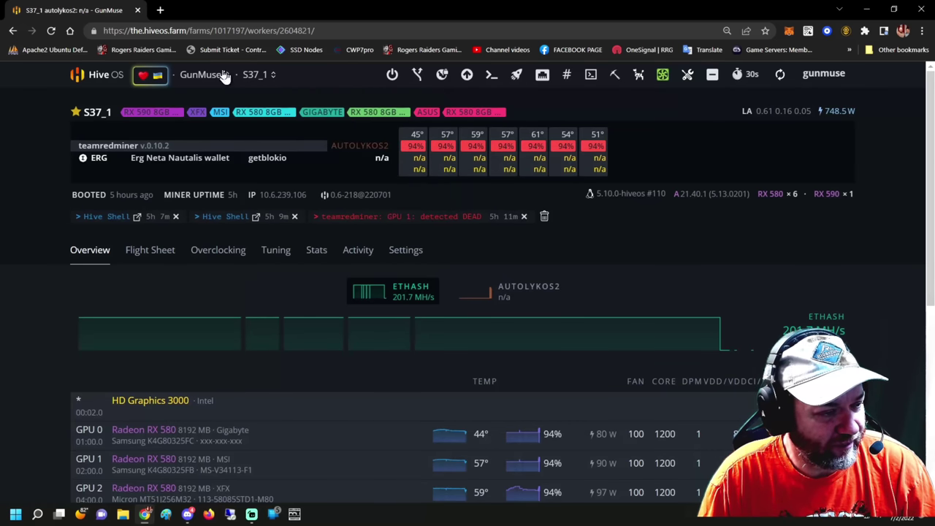
click(51, 32)
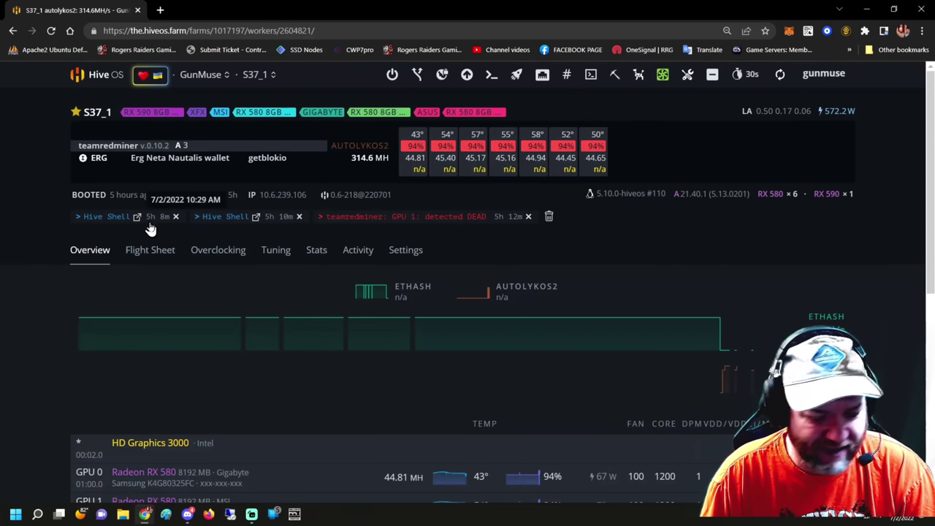
Check the system date and time in the taskbar clock flyout, then close it.
click(902, 520)
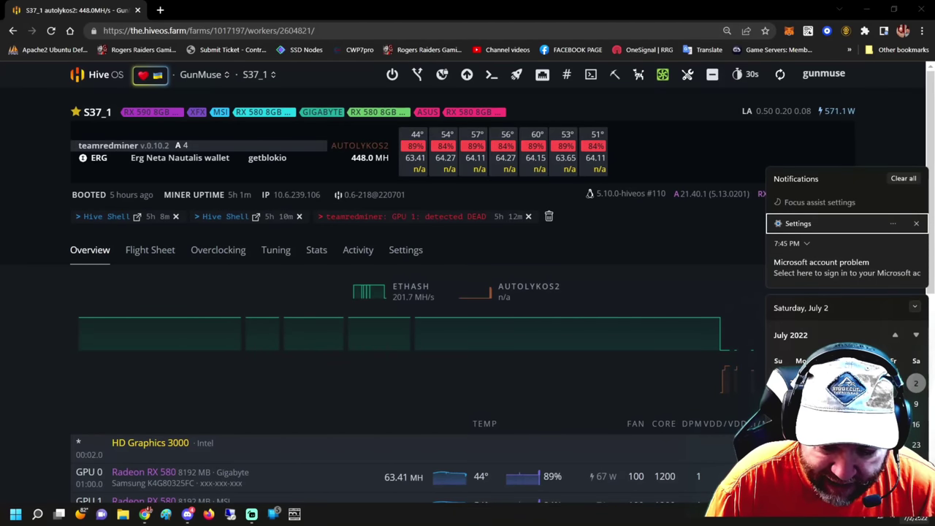
click(913, 520)
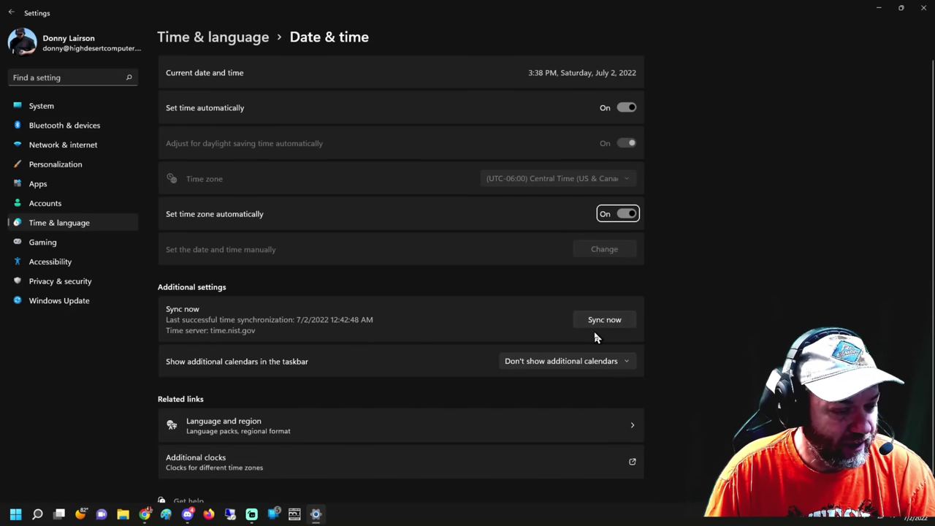
Sync the Windows clock with the time server so it shows 10:38 AM, then close Settings.
click(610, 321)
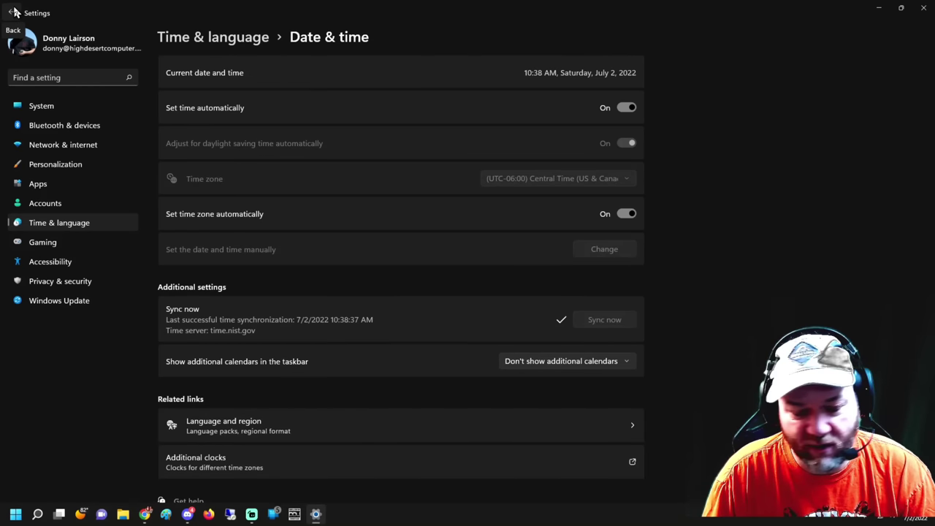
click(11, 14)
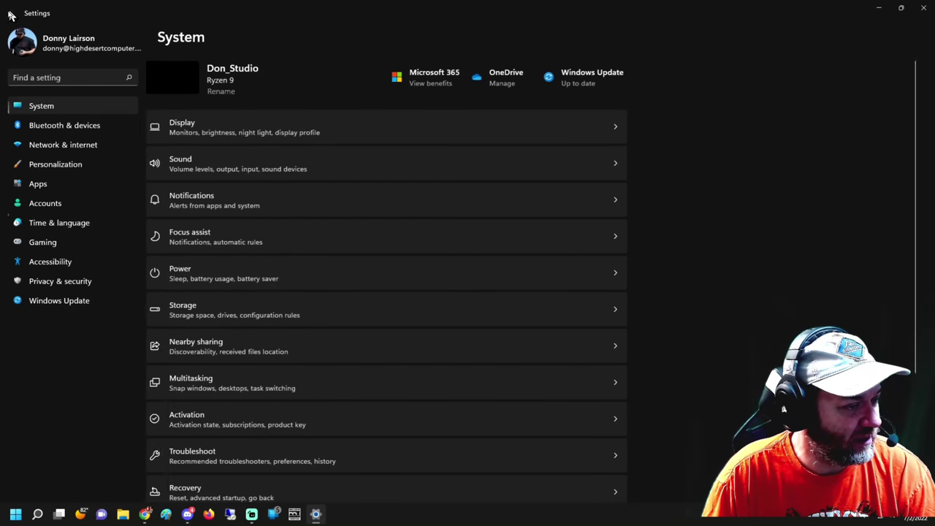
click(919, 16)
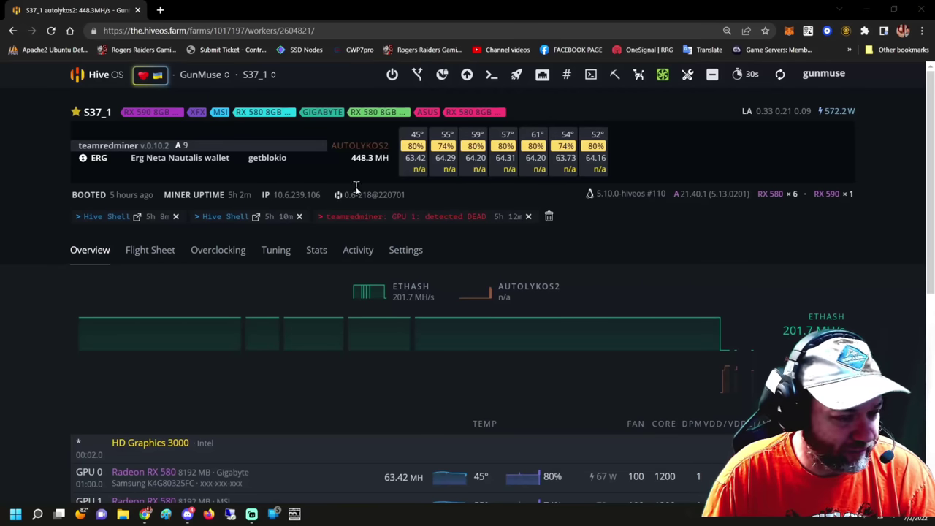
Reload S37_1's page, clear its old shell and miner messages, and start a Hive Shell session.
click(51, 30)
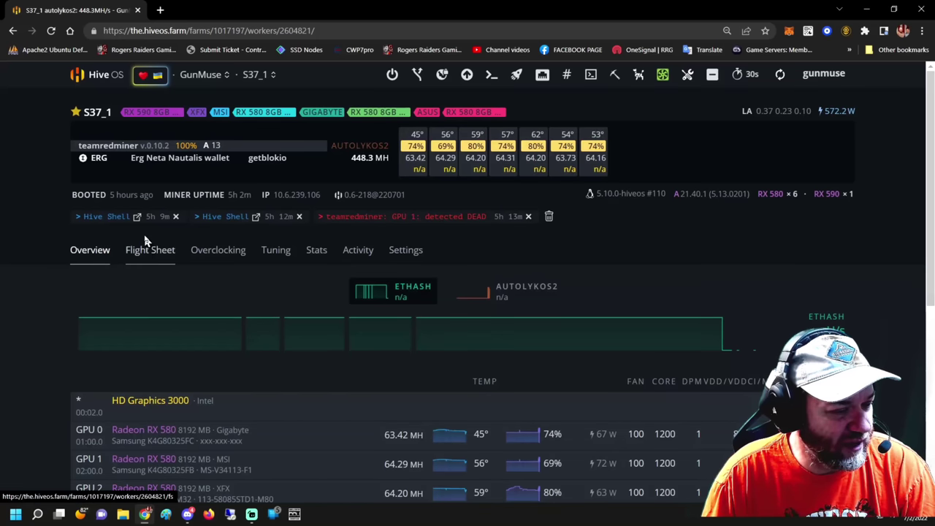
click(548, 224)
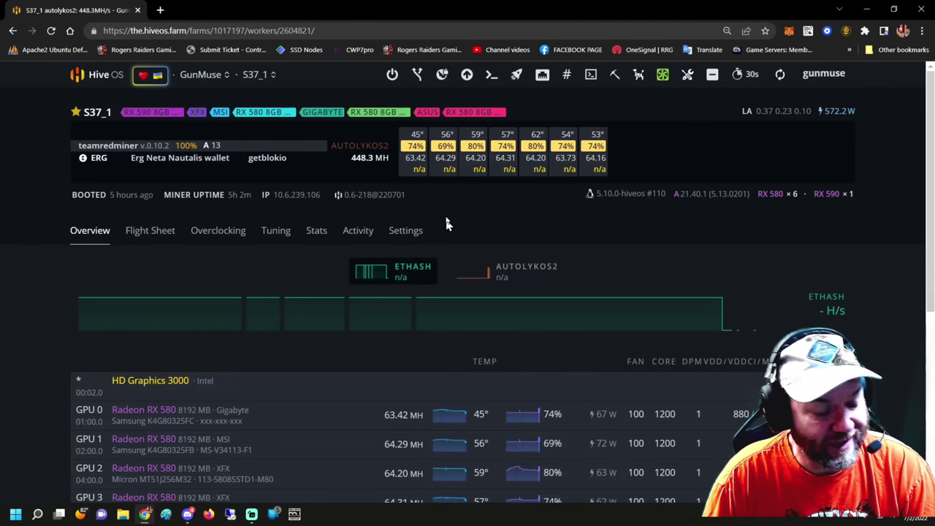
click(592, 78)
click(619, 110)
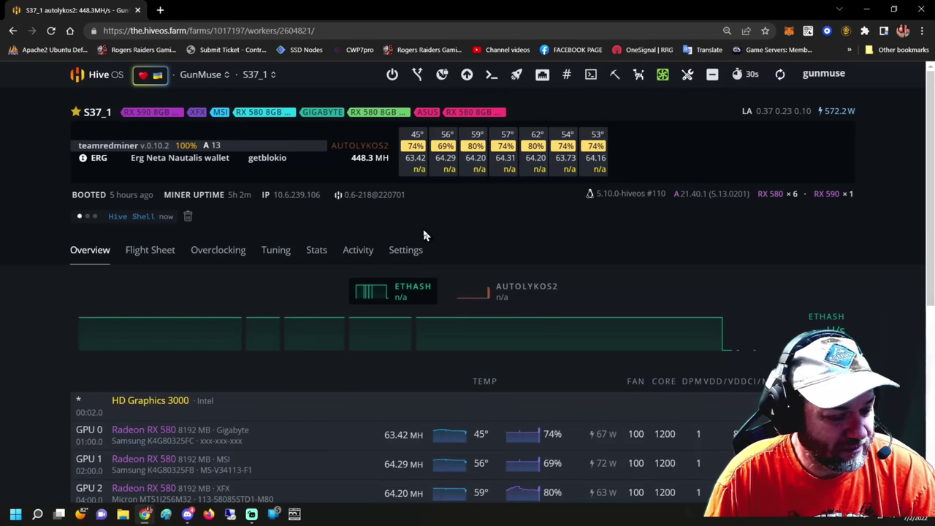
scroll(431, 343, down, 1)
scroll(431, 349, down, 3)
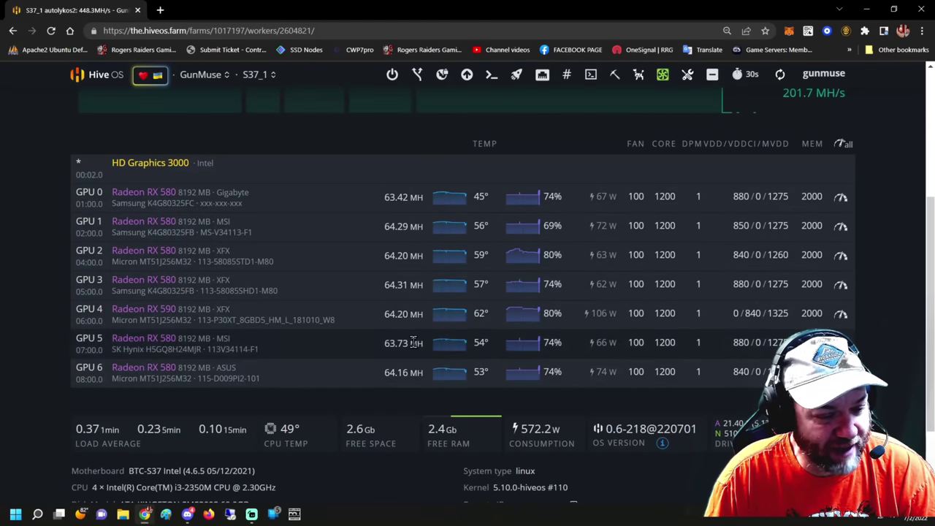
scroll(389, 259, up, 3)
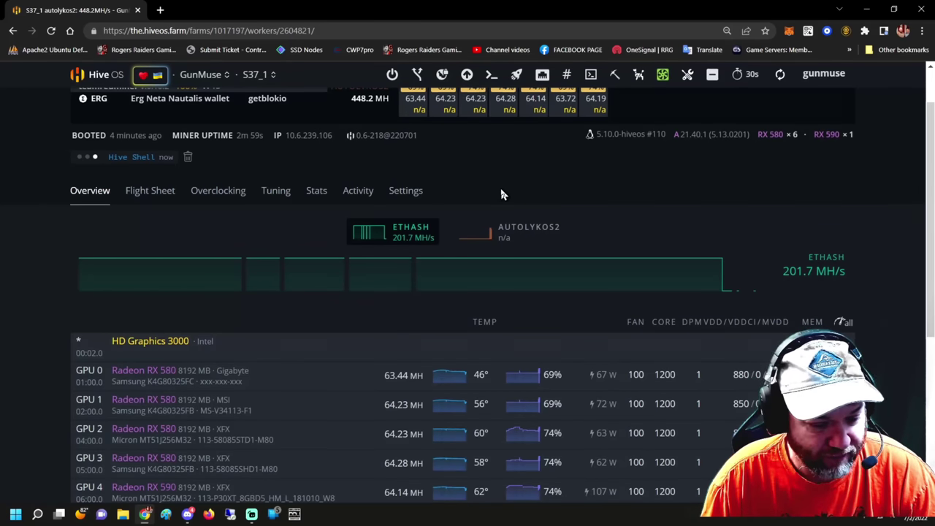
scroll(586, 263, down, 2)
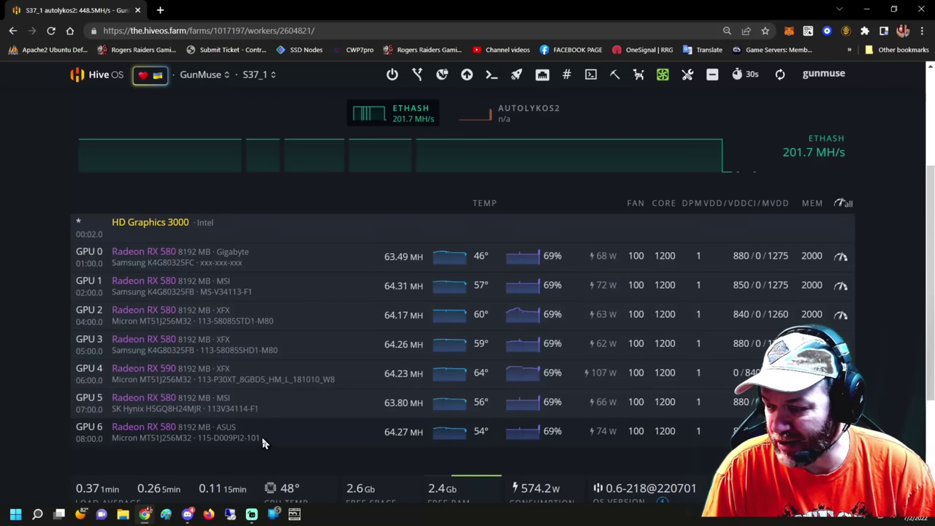
scroll(261, 400, up, 3)
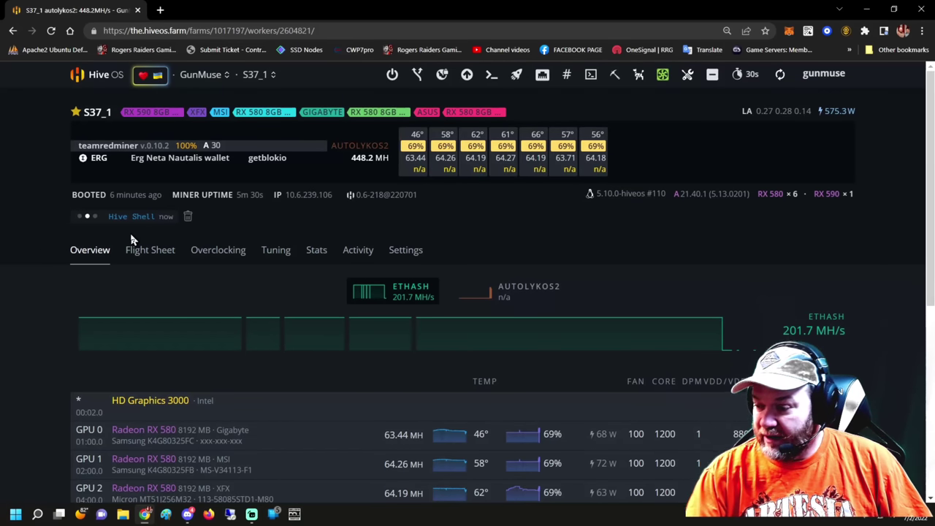
click(203, 73)
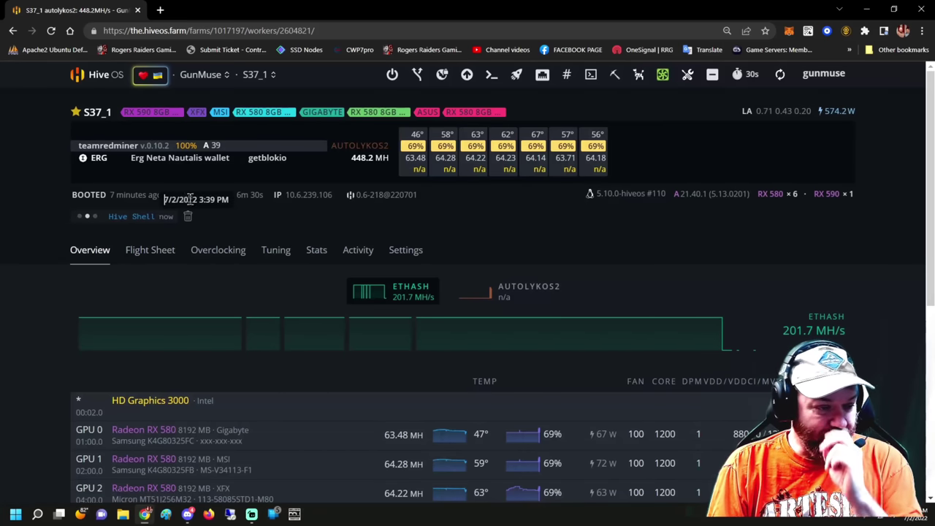
Reload the S37_1 worker page to view its ERG hashrate near 448 MH/s and GPU stats.
click(51, 31)
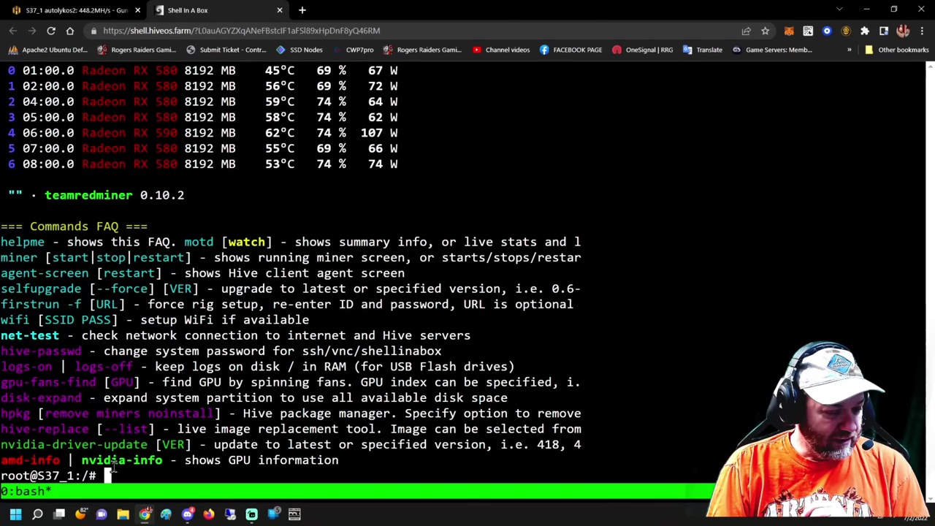
right_click(113, 473)
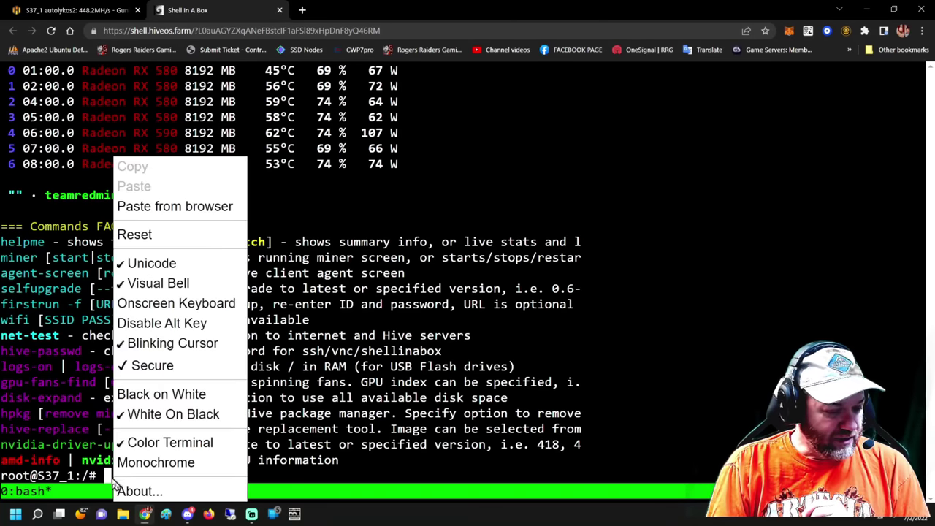
click(144, 205)
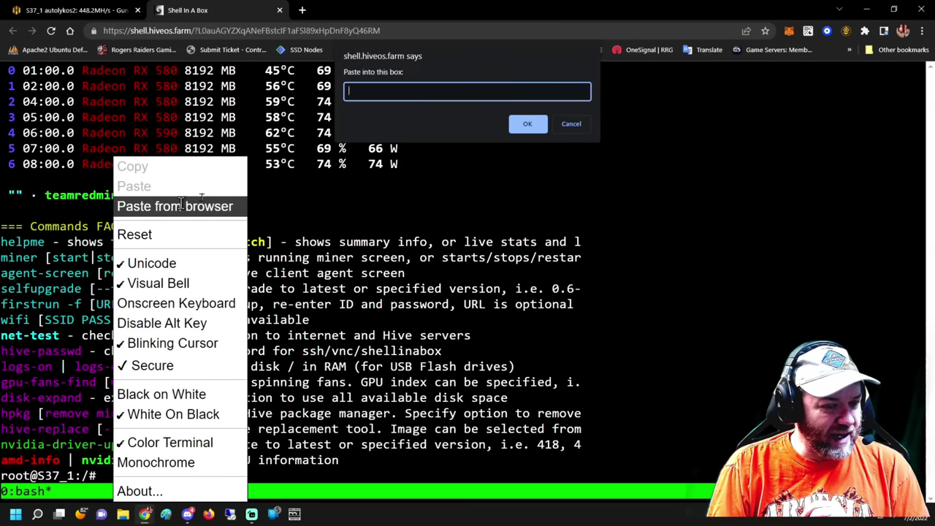
right_click(367, 91)
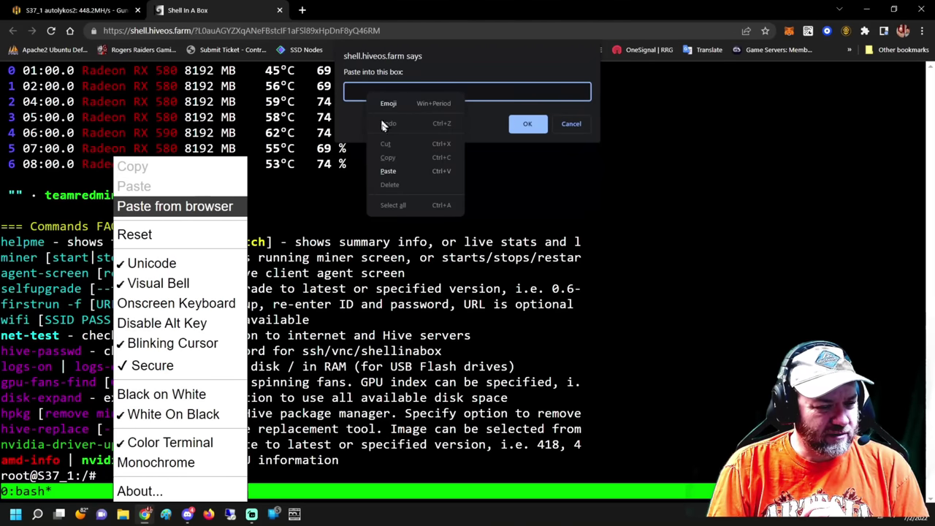
click(394, 172)
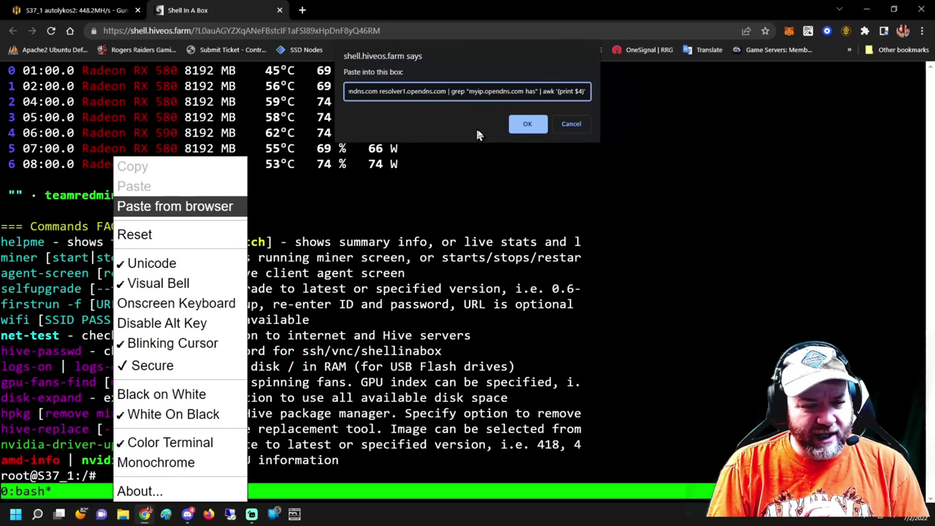
click(571, 126)
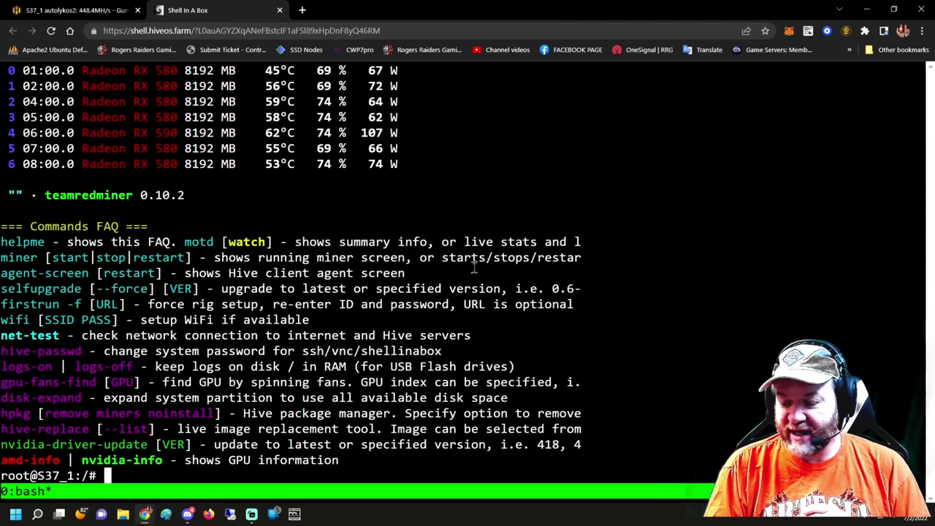
Return to the HiveOS tab and close the hssh start connection details dialog.
click(54, 12)
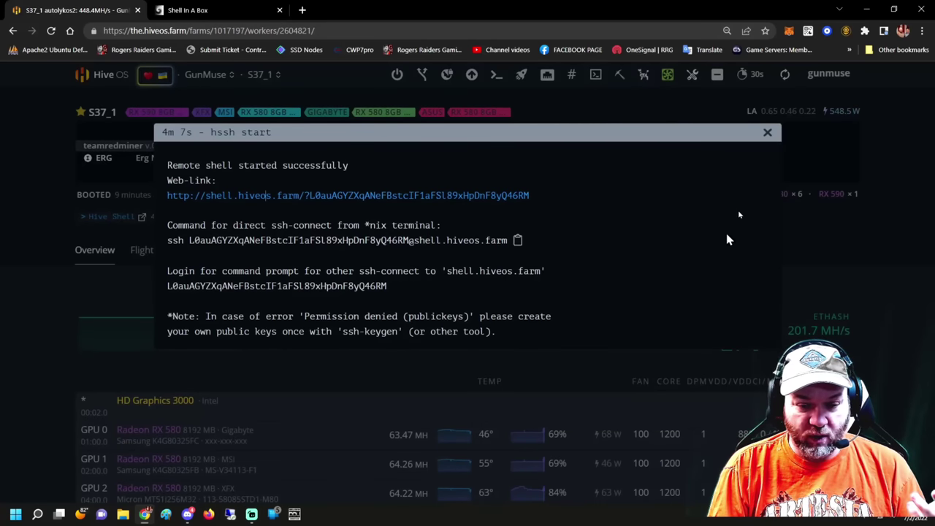
click(768, 134)
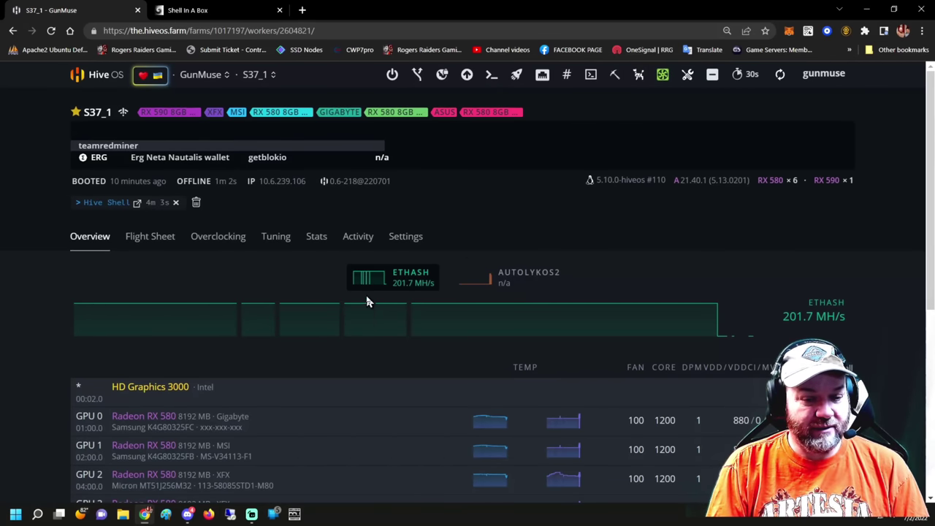
scroll(359, 365, down, 3)
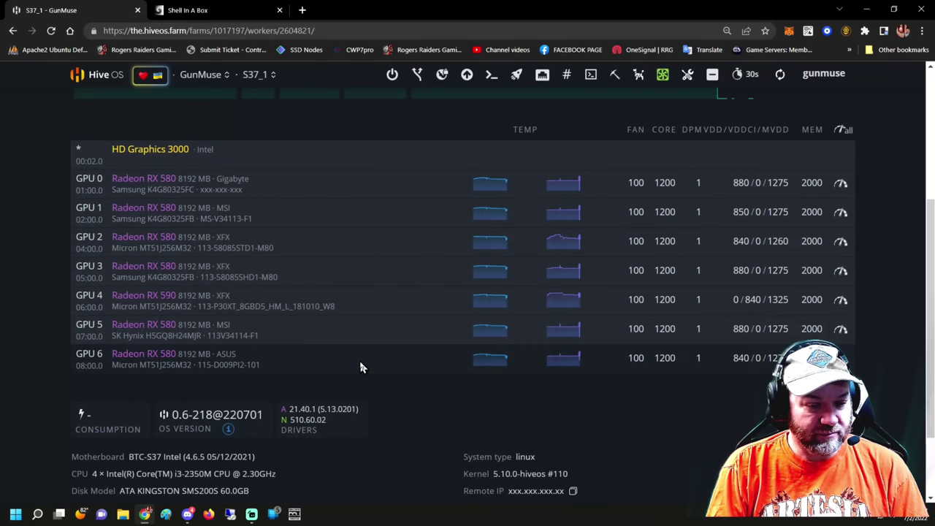
scroll(360, 366, up, 3)
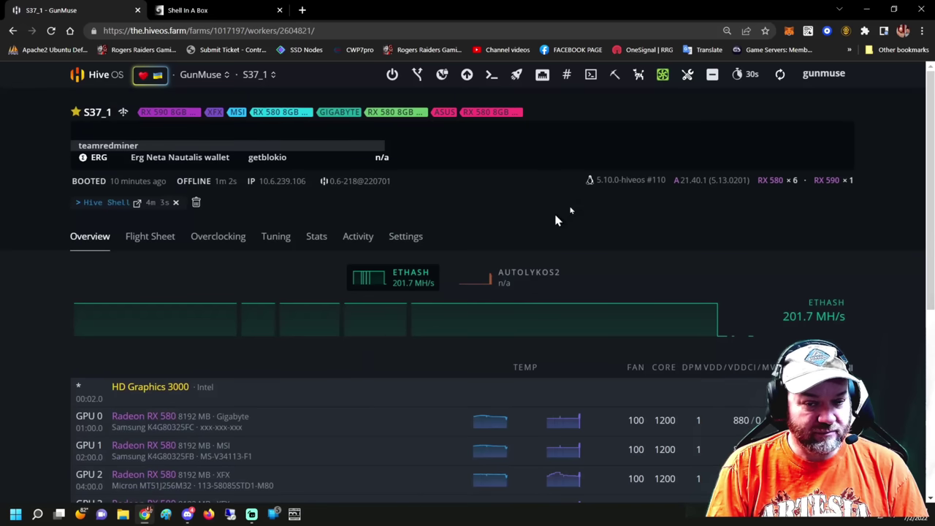
click(640, 75)
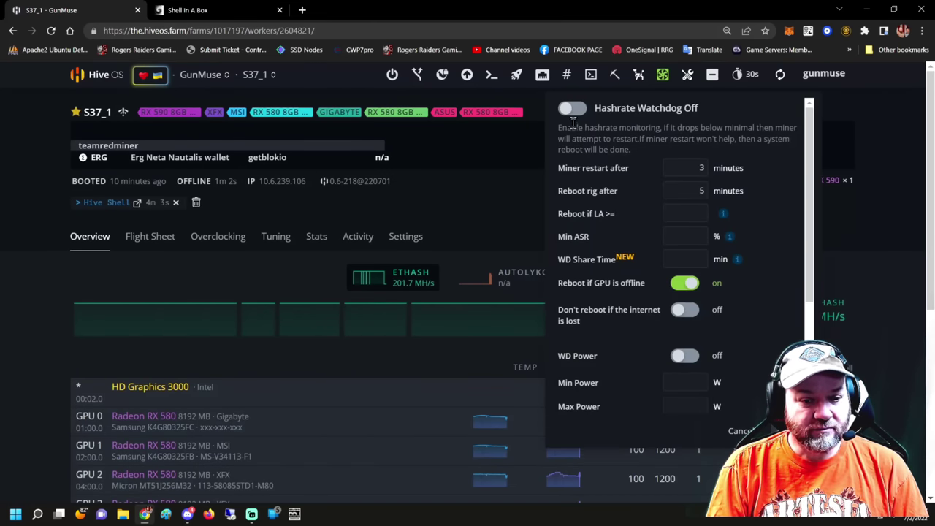
click(853, 140)
click(264, 74)
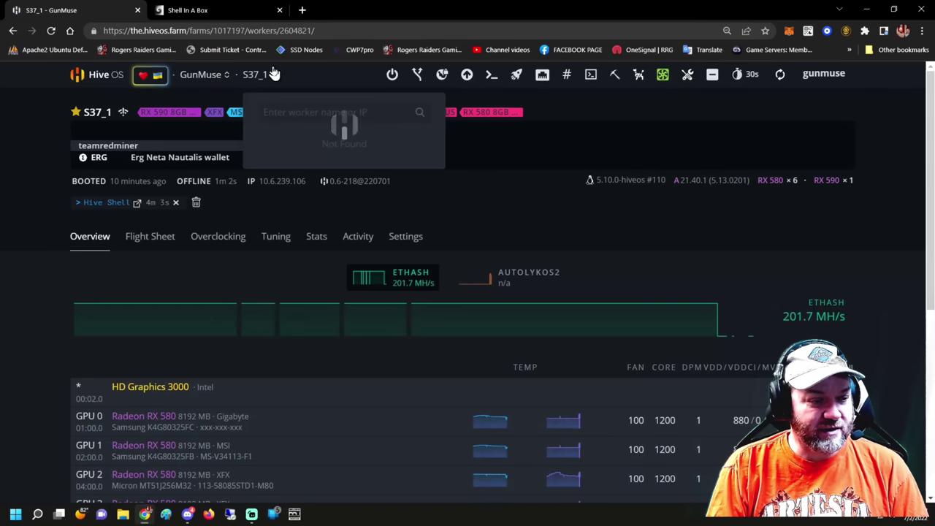
click(279, 188)
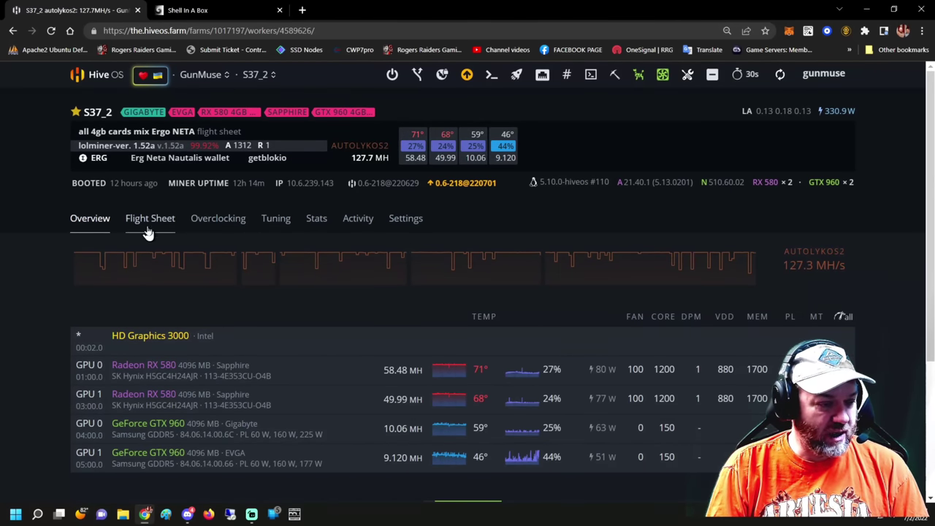
click(264, 76)
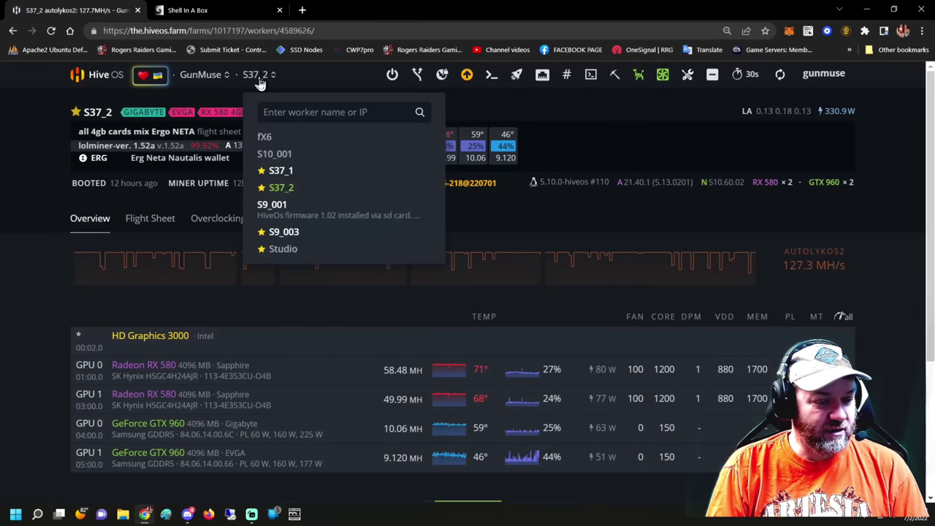
click(271, 176)
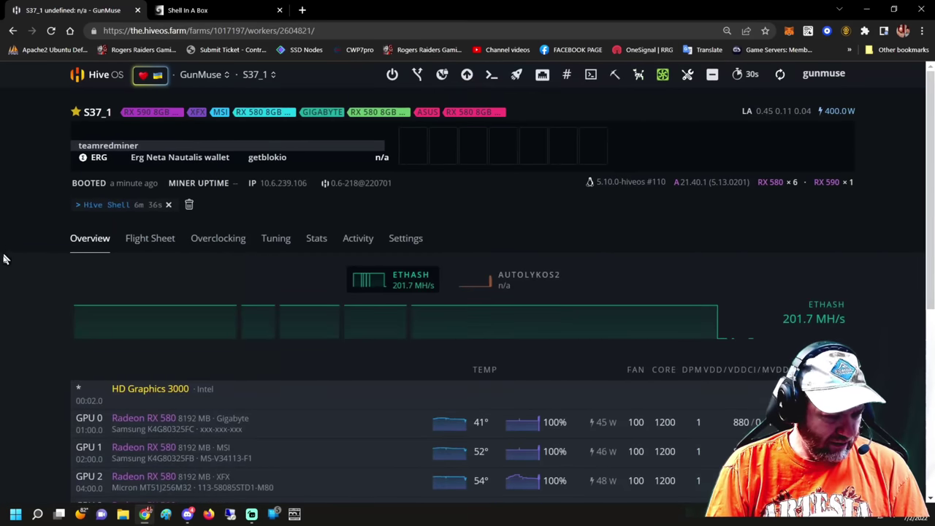
scroll(27, 376, down, 1)
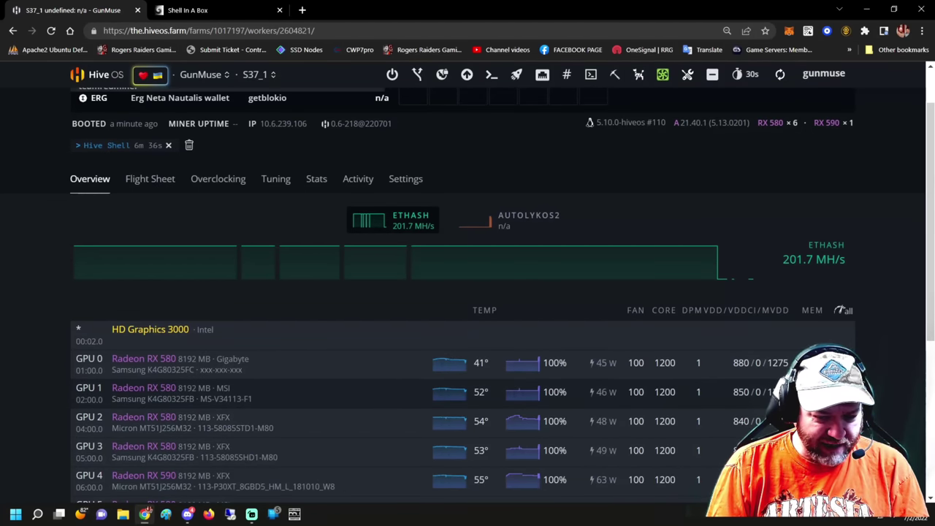
click(752, 392)
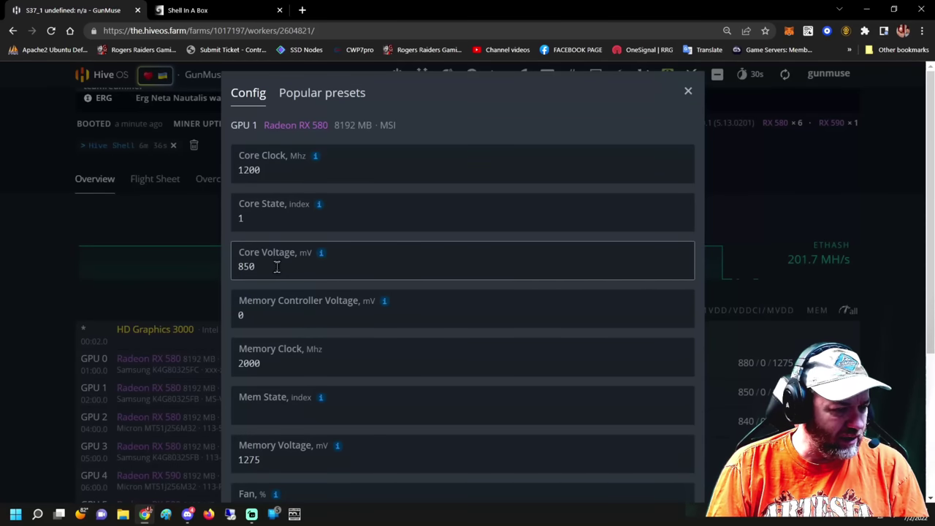
Set GPU 1's core voltage to 890 mV and apply it.
drag(264, 267, 245, 269)
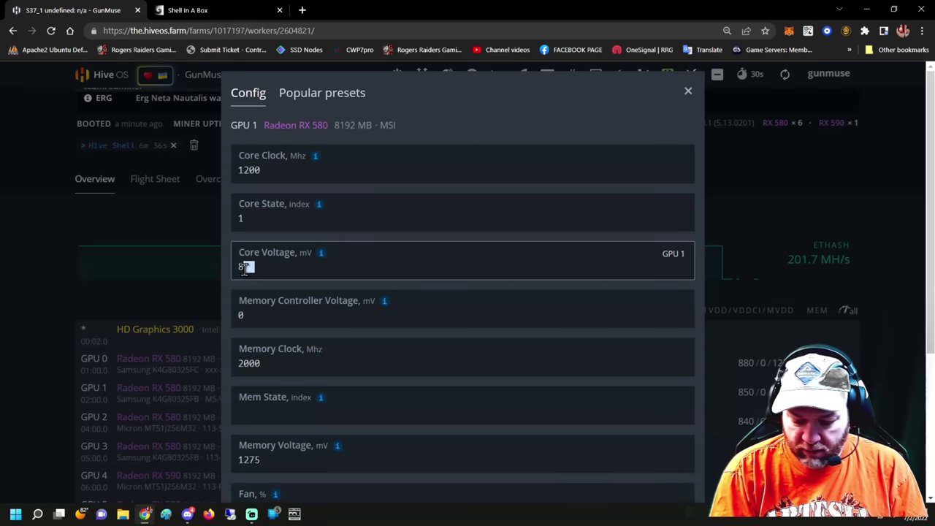
text(90)
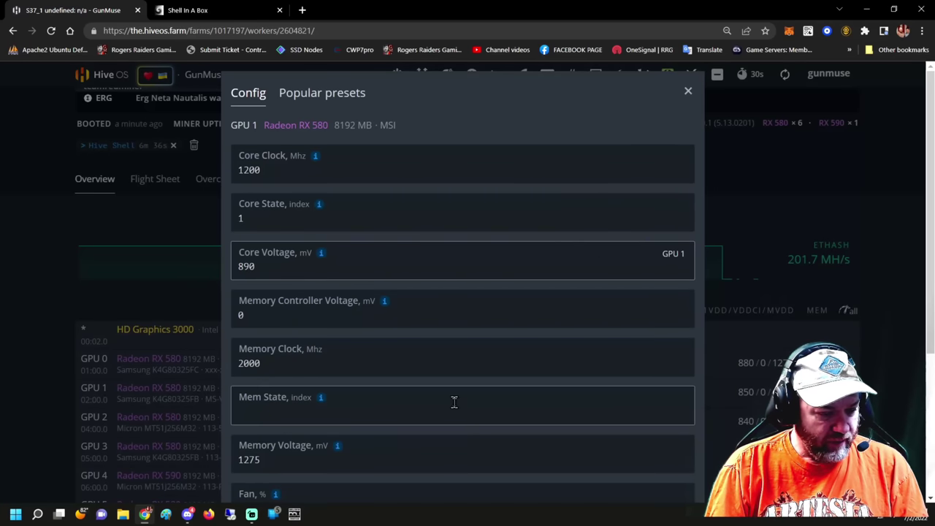
scroll(538, 355, down, 3)
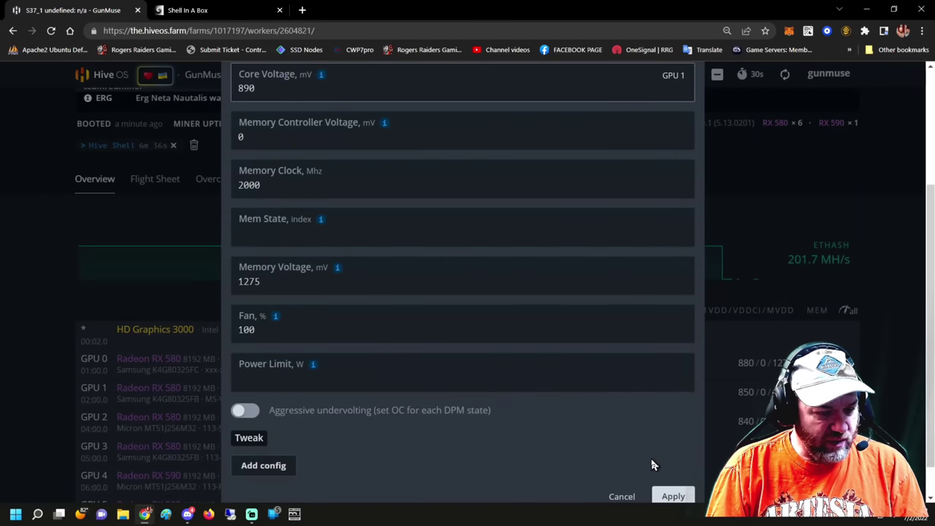
click(673, 497)
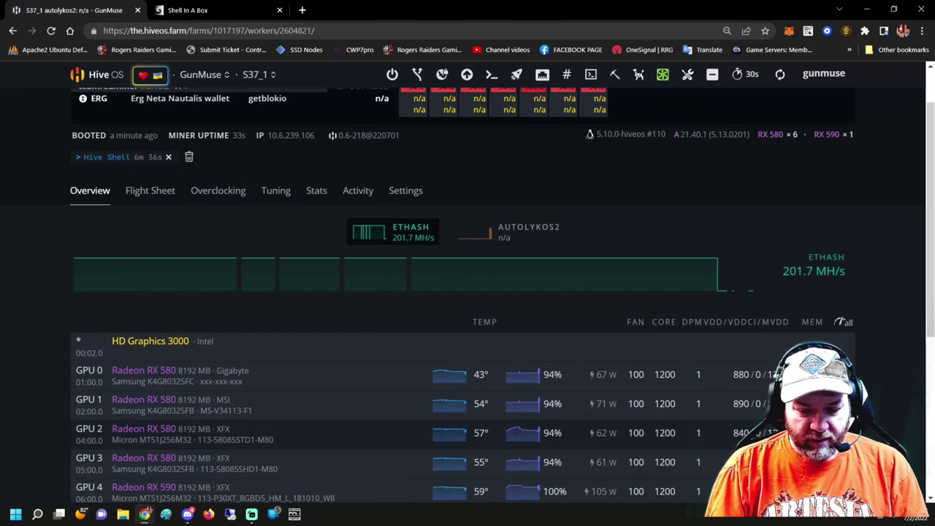
Set GPU 2's core voltage to 865 mV and apply it.
click(745, 432)
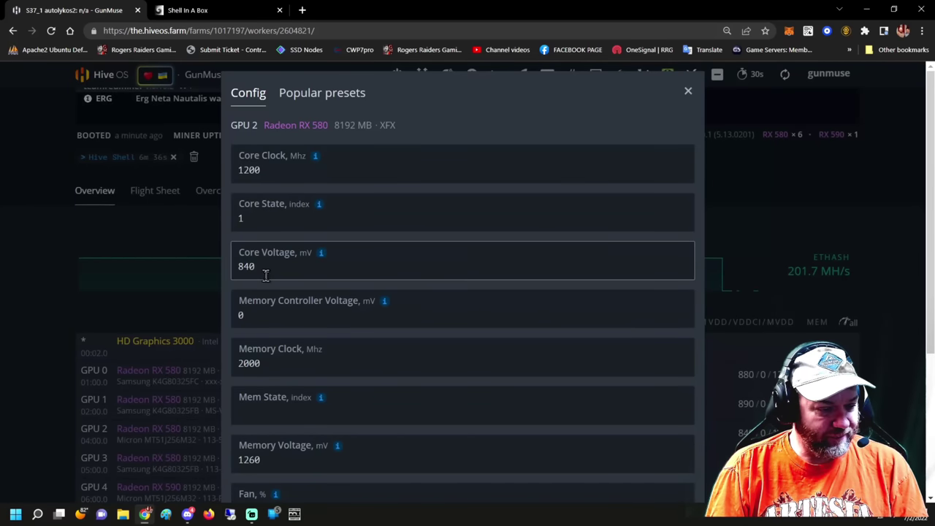
drag(265, 274, 245, 267)
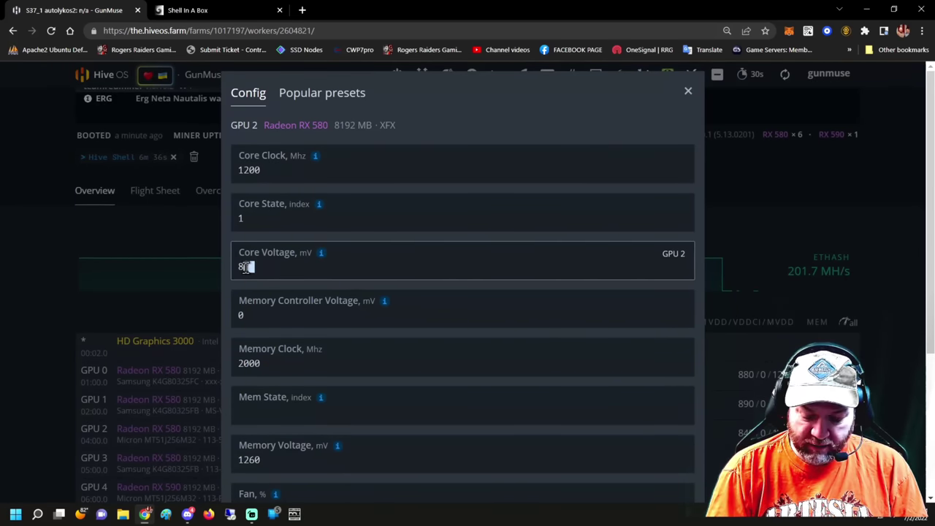
scroll(620, 438, down, 3)
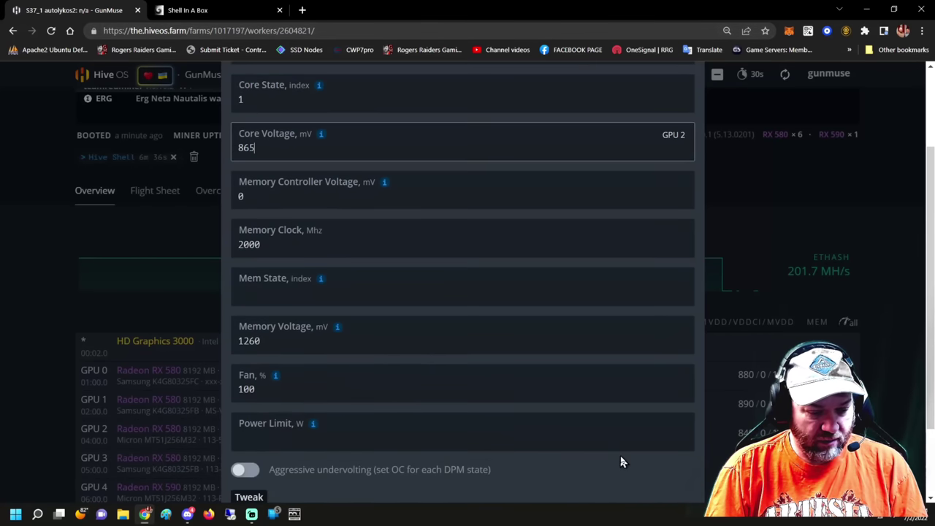
click(670, 456)
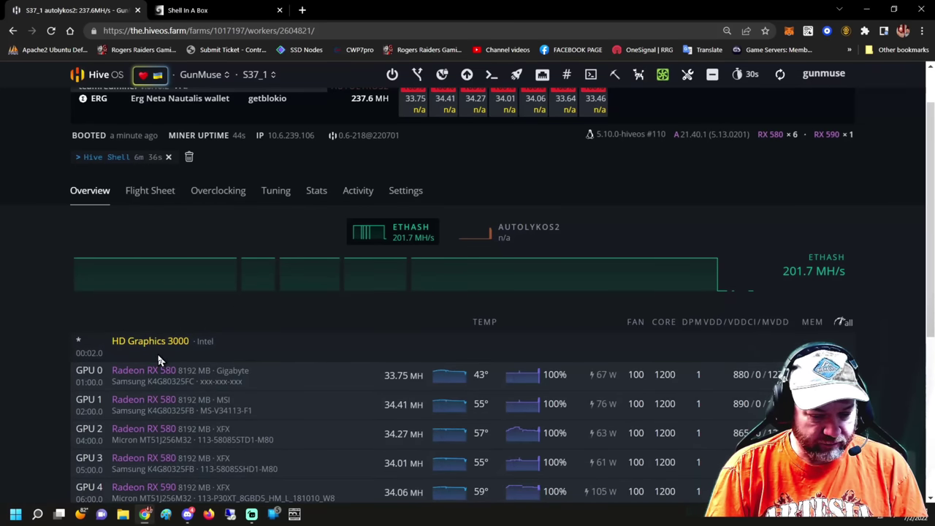
scroll(46, 315, up, 1)
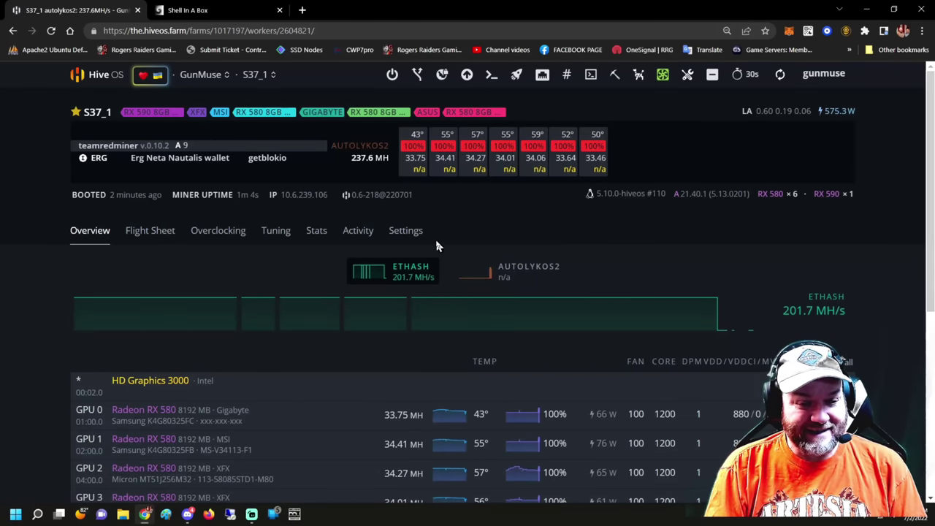
Reload the S37_1 worker page to show the new 447.3 MH hashrate at 577.3 W.
click(49, 31)
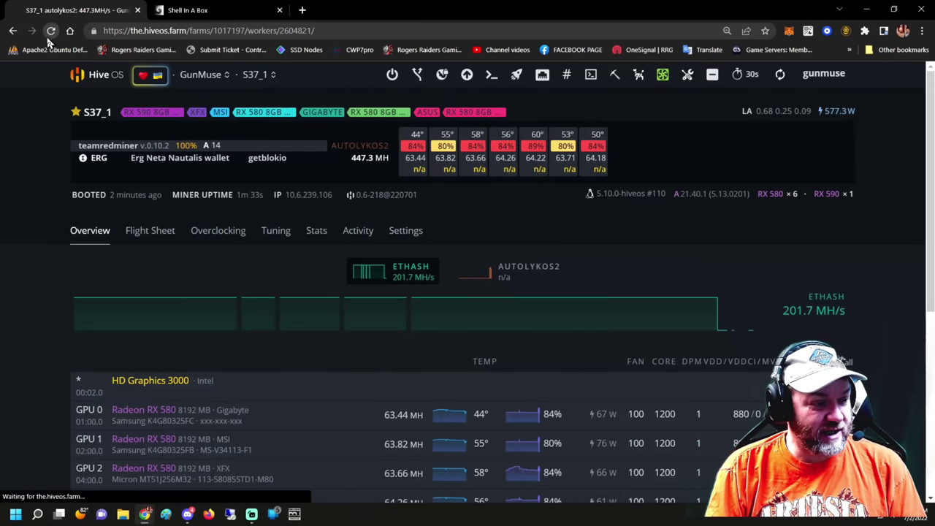